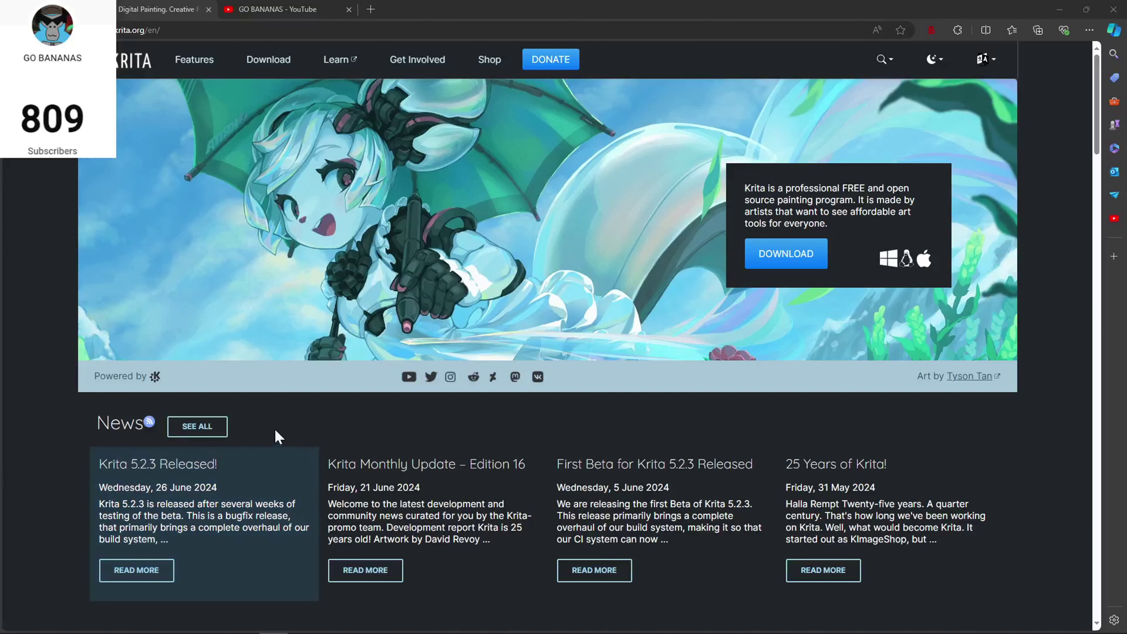
- Open Krita's download page and create a new 258 × 258 px custom document in Krita
left_click(766, 253)
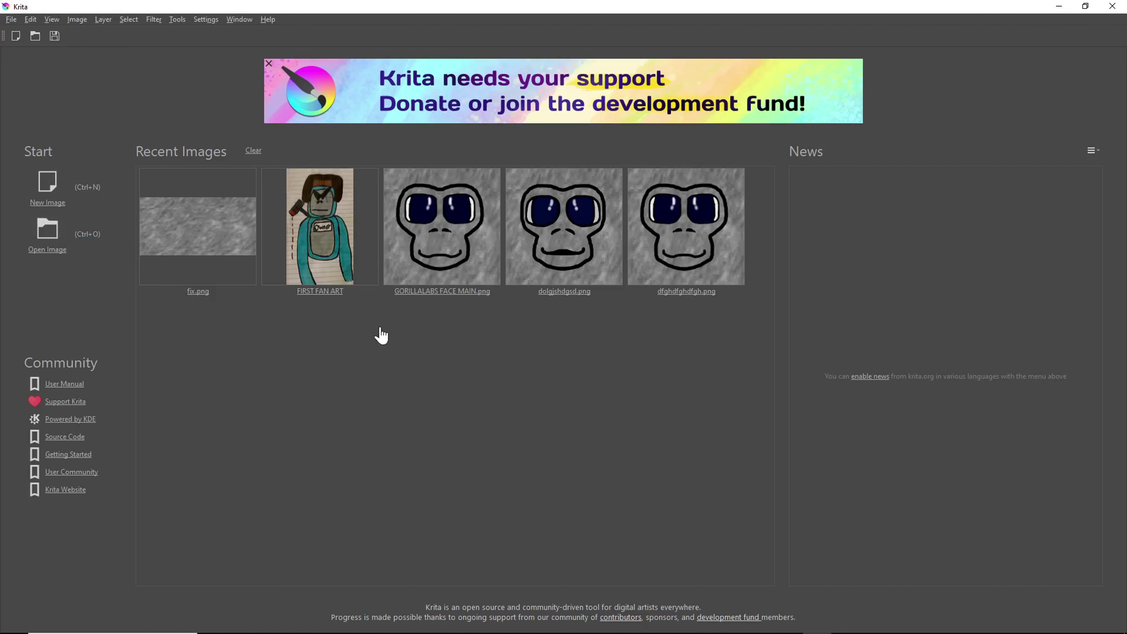
left_click(47, 189)
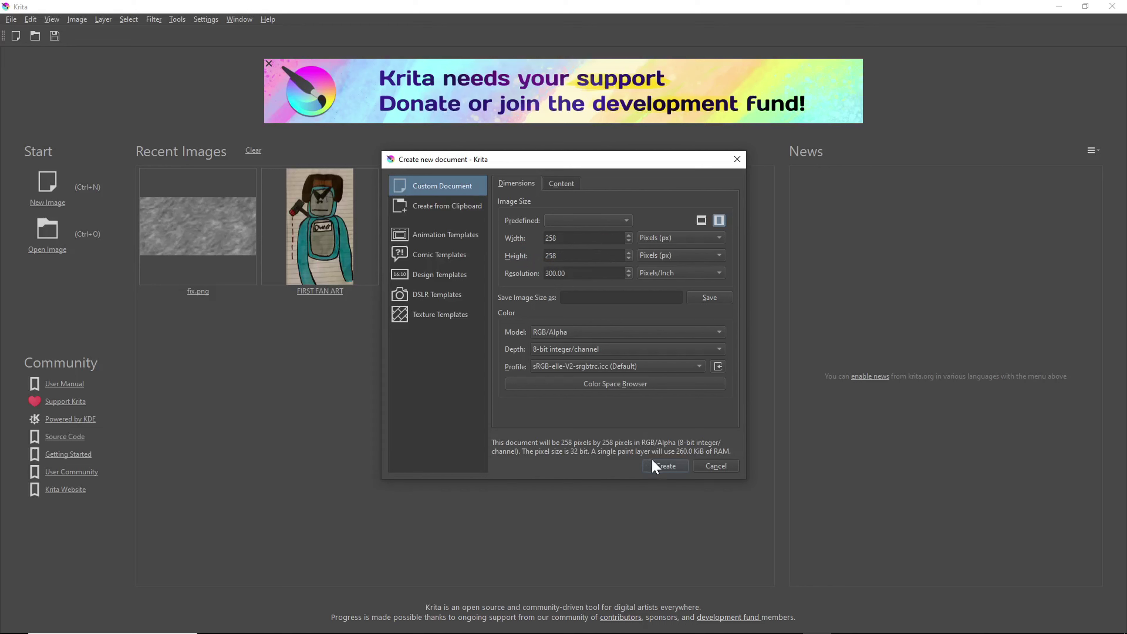
left_click(670, 466)
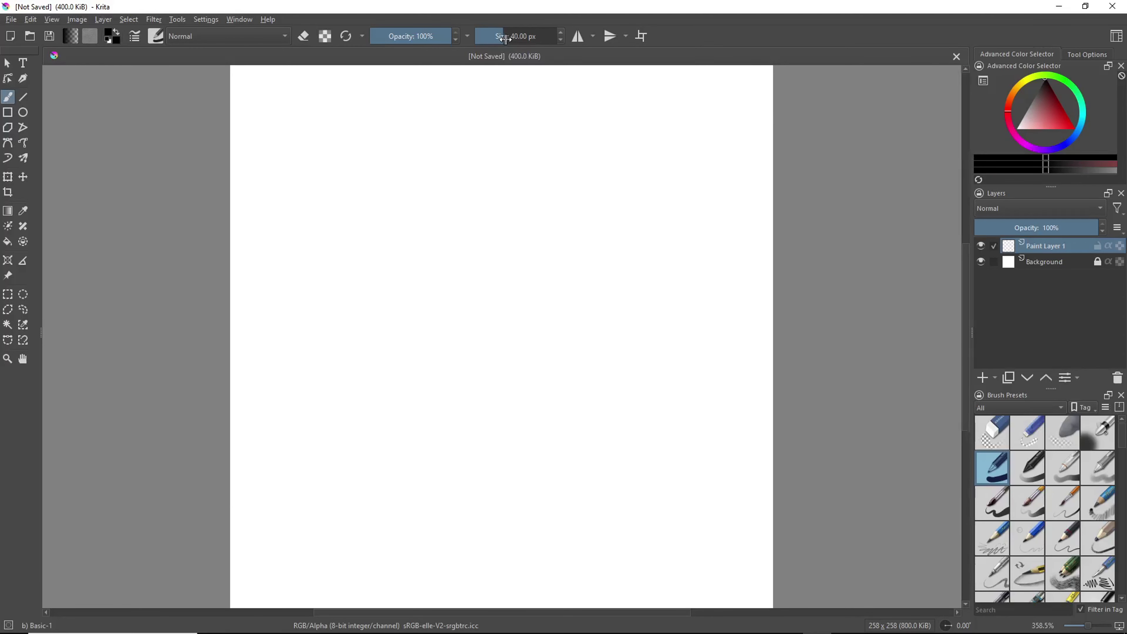
- Reduce the brush size to about 5.16 px and turn on horizontal mirroring, testing it with one vertical stroke
left_click_drag(505, 42, 492, 43)
left_click(581, 38)
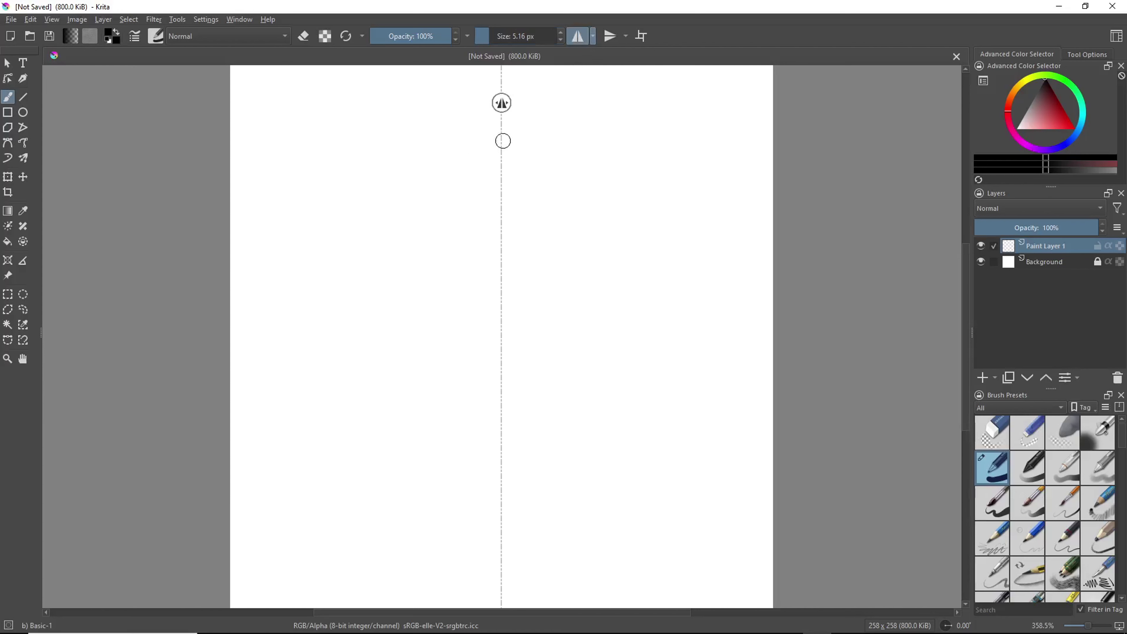
mouse_move(502, 130)
left_mouse_down()
mouse_move(414, 100)
mouse_move(343, 101)
mouse_move(317, 122)
mouse_move(298, 188)
mouse_move(303, 247)
mouse_move(331, 295)
mouse_move(314, 321)
mouse_move(326, 405)
mouse_move(370, 432)
mouse_move(500, 459)
left_mouse_up()
key("ctrl+z")
- Insert the GORILLALABS FACE image as a new layer and place it below Paint Layer 1
left_click_drag(808, 292, 617, 247)
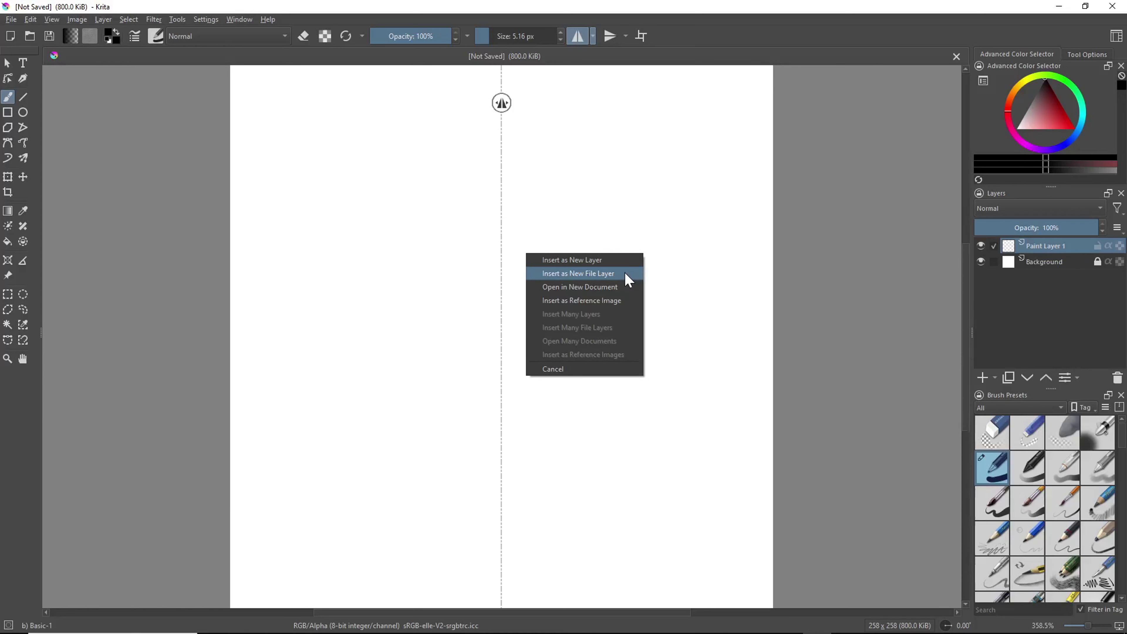
left_click(624, 260)
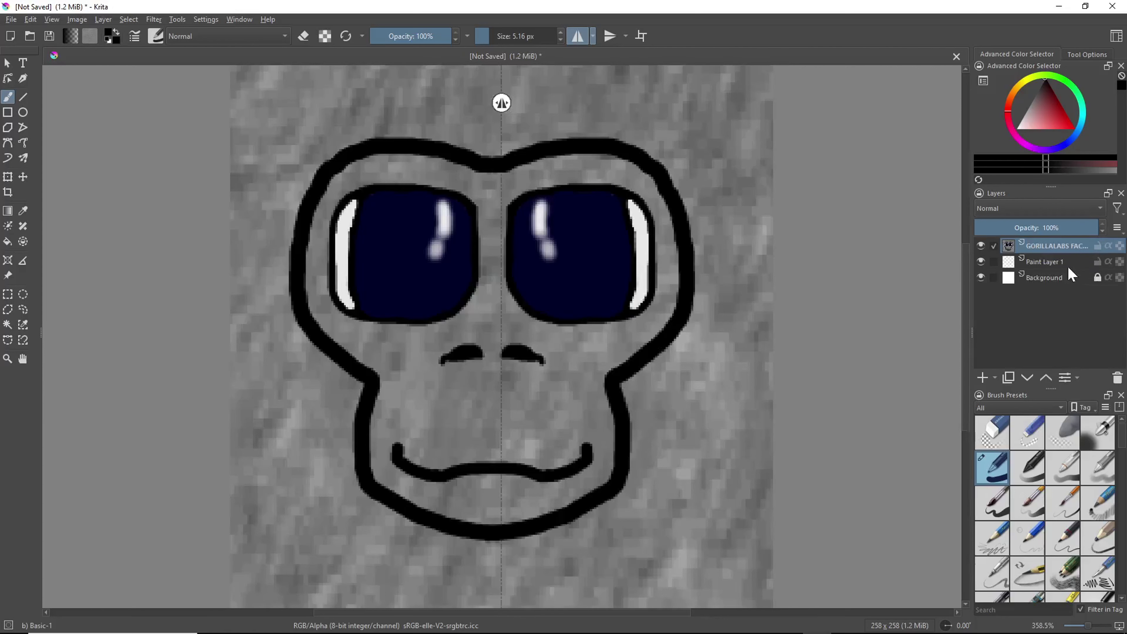
left_click_drag(1066, 251, 1069, 269)
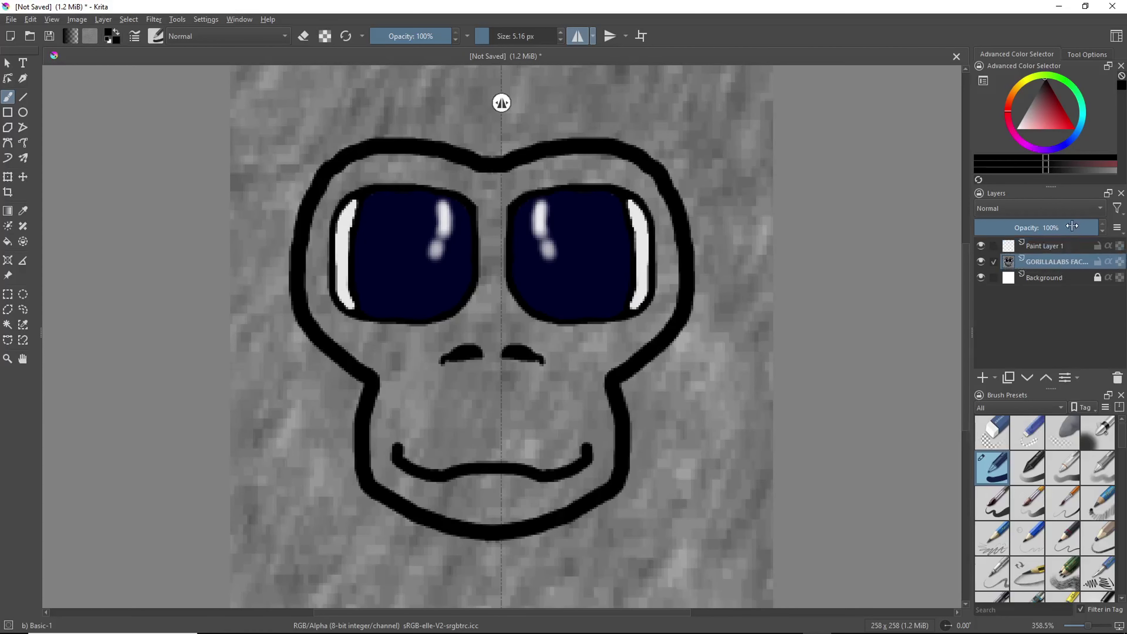
- Lower the GORILLALABS FACE layer's opacity to 67% and make Paint Layer 1 the active layer
left_click_drag(1072, 227, 1057, 227)
left_click(1064, 251)
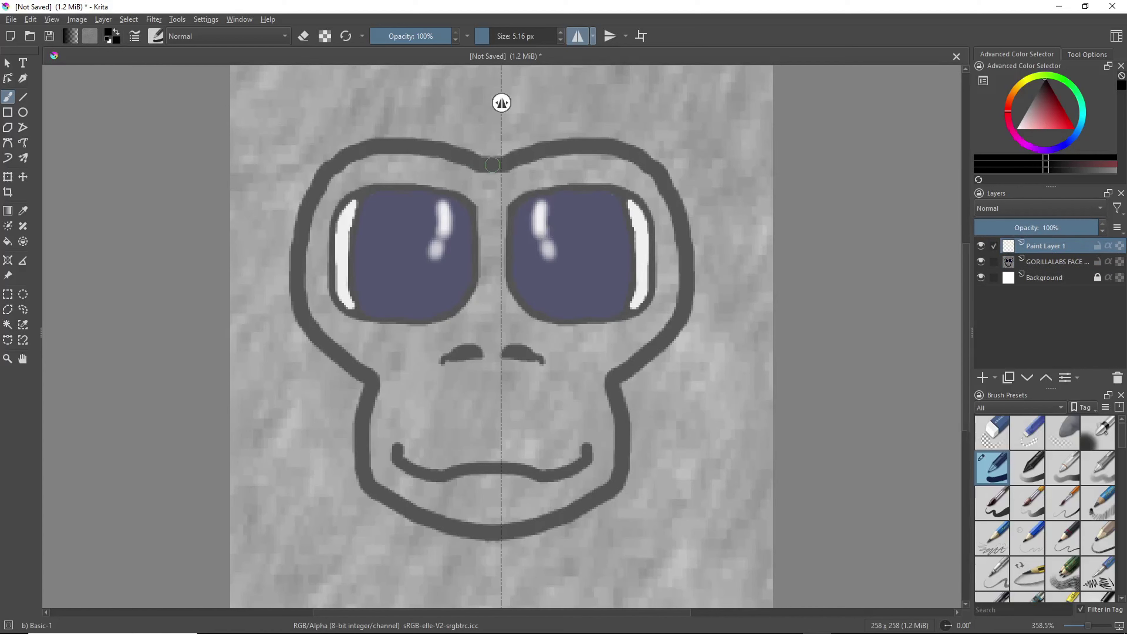
- Set the brush size to 5.83 px and align the mirror axis with the centre of the reference face
left_click_drag(492, 165, 500, 168)
left_click(486, 37)
double_click(456, 10)
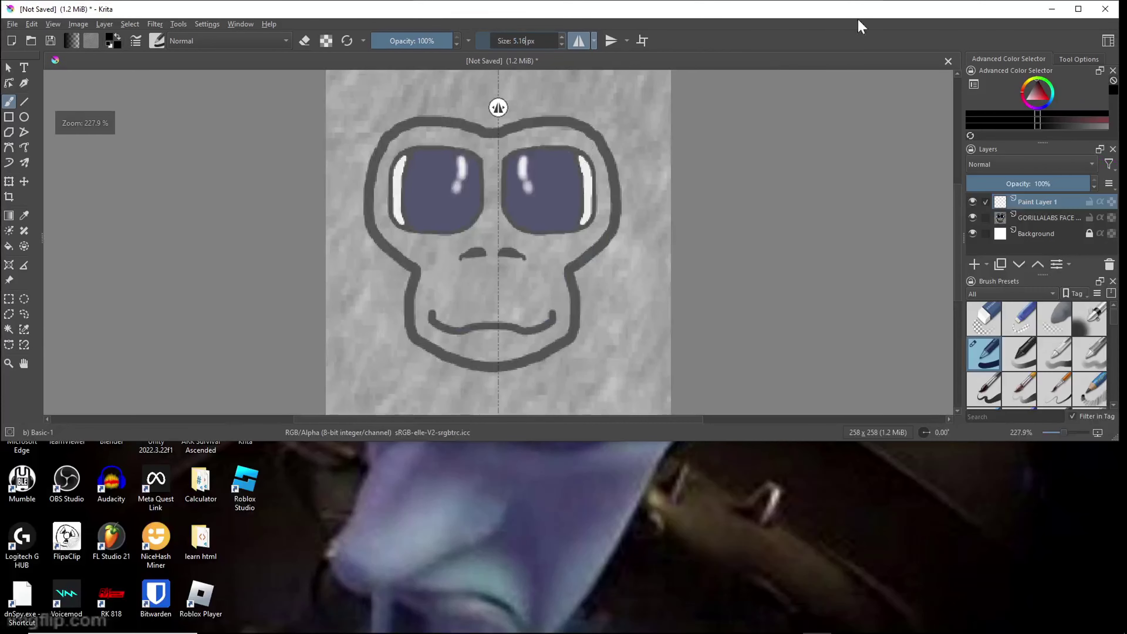
left_click(1079, 8)
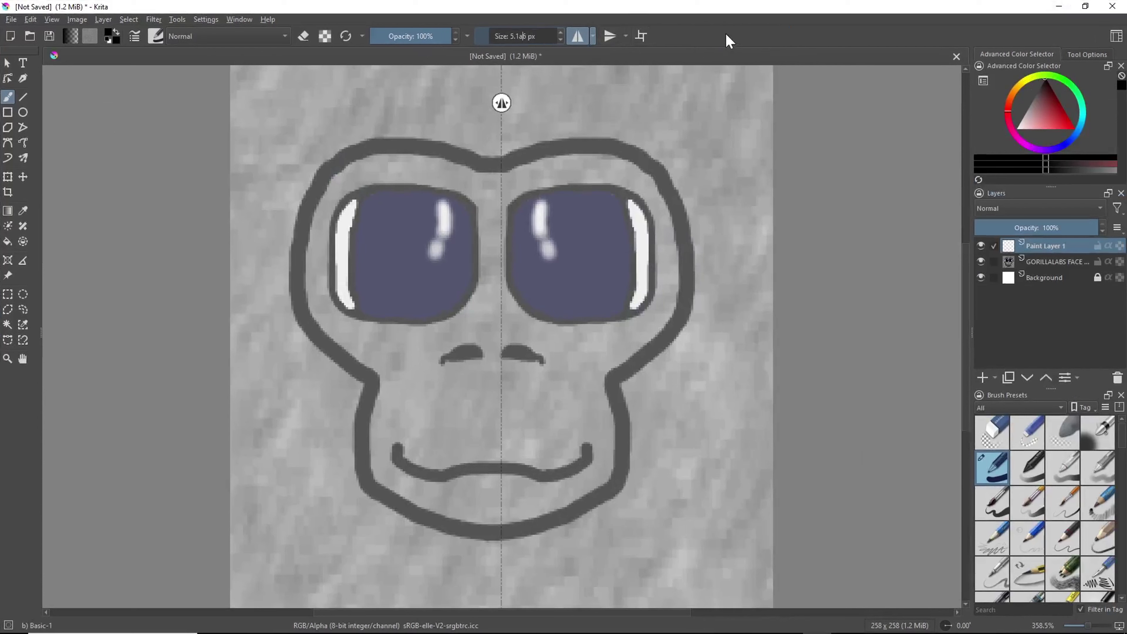
left_click(493, 37)
left_click(493, 163)
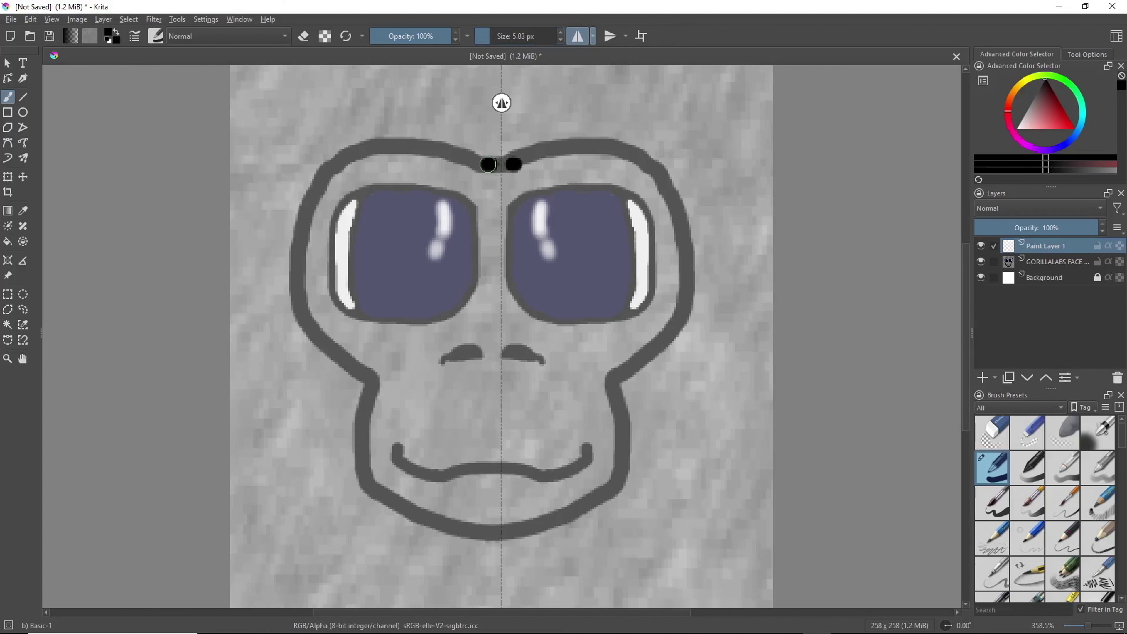
key("ctrl+z")
left_click_drag(502, 104, 493, 105)
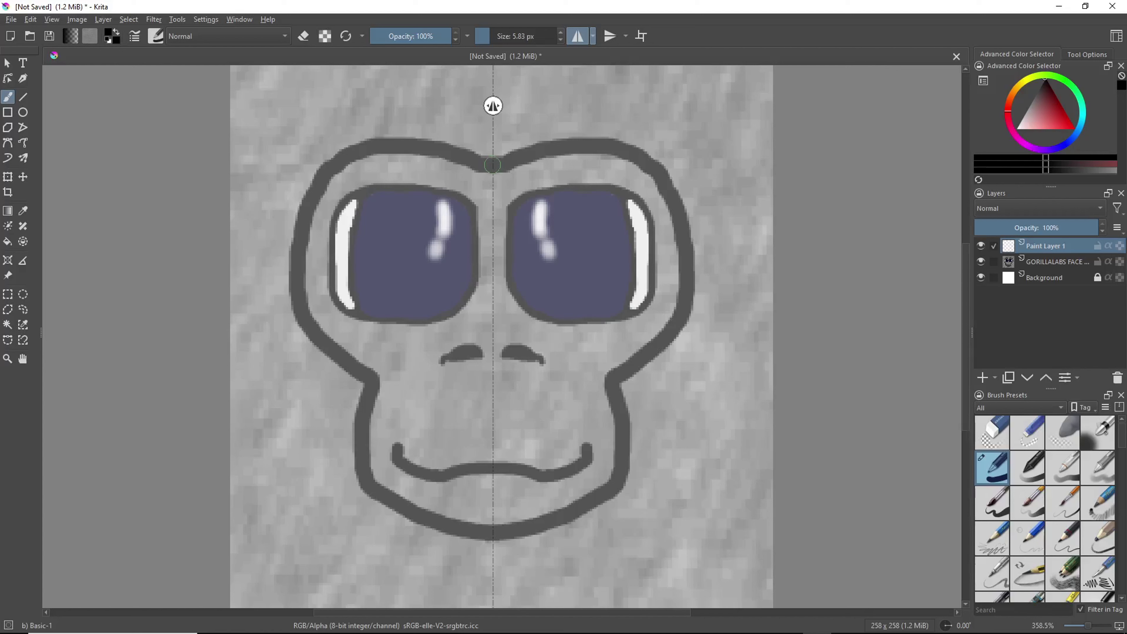
- Trace the reference face's outer head and jaw outline in black with mirrored strokes on Paint Layer 1
mouse_move(492, 164)
left_mouse_down()
mouse_move(382, 146)
mouse_move(314, 193)
mouse_move(301, 307)
mouse_move(370, 380)
mouse_move(360, 449)
mouse_move(448, 526)
left_mouse_up()
key("ctrl+z")
mouse_move(373, 382)
left_mouse_down()
mouse_move(362, 427)
mouse_move(490, 539)
left_mouse_up()
- Delete the GORILLALABS FACE reference layer and make Paint Layer 1 active again
left_click(1056, 262)
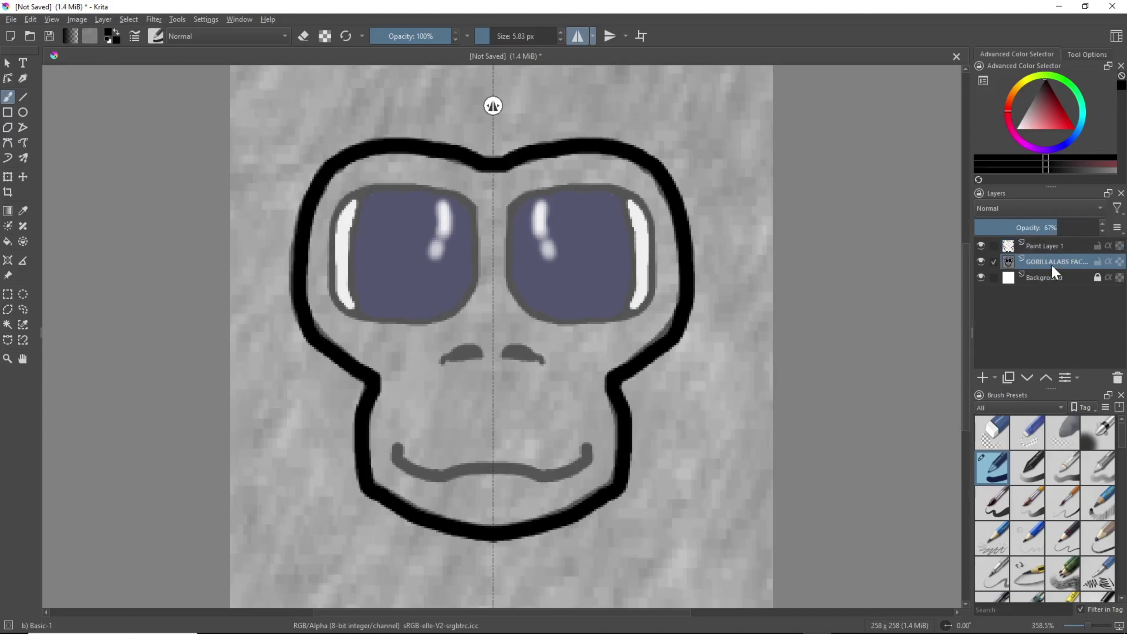
left_click(1118, 378)
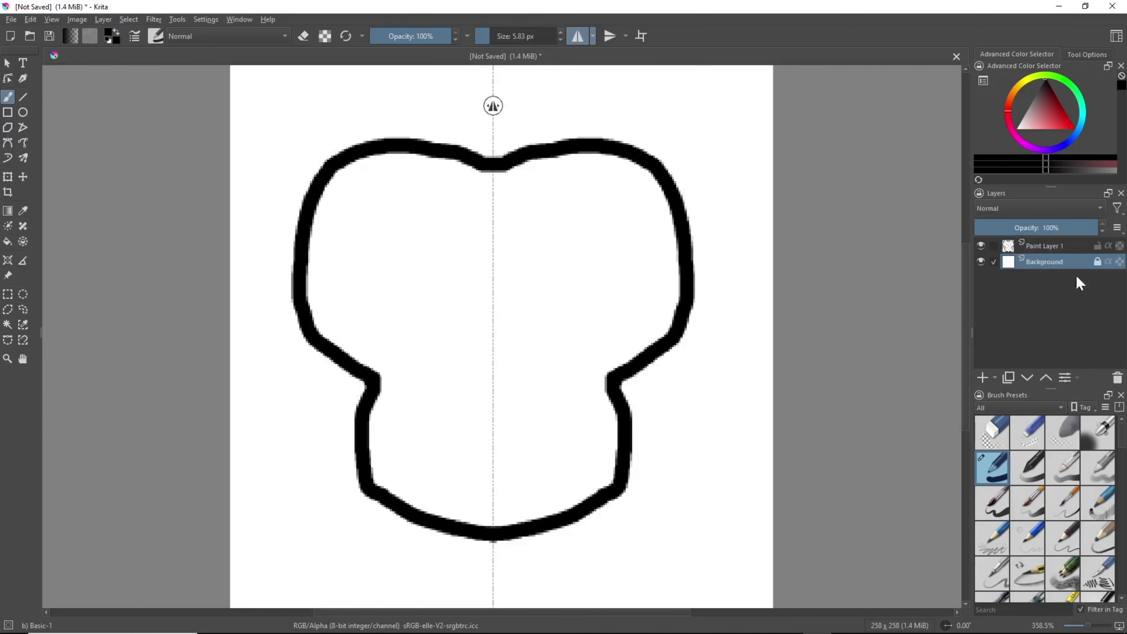
left_click(1056, 249)
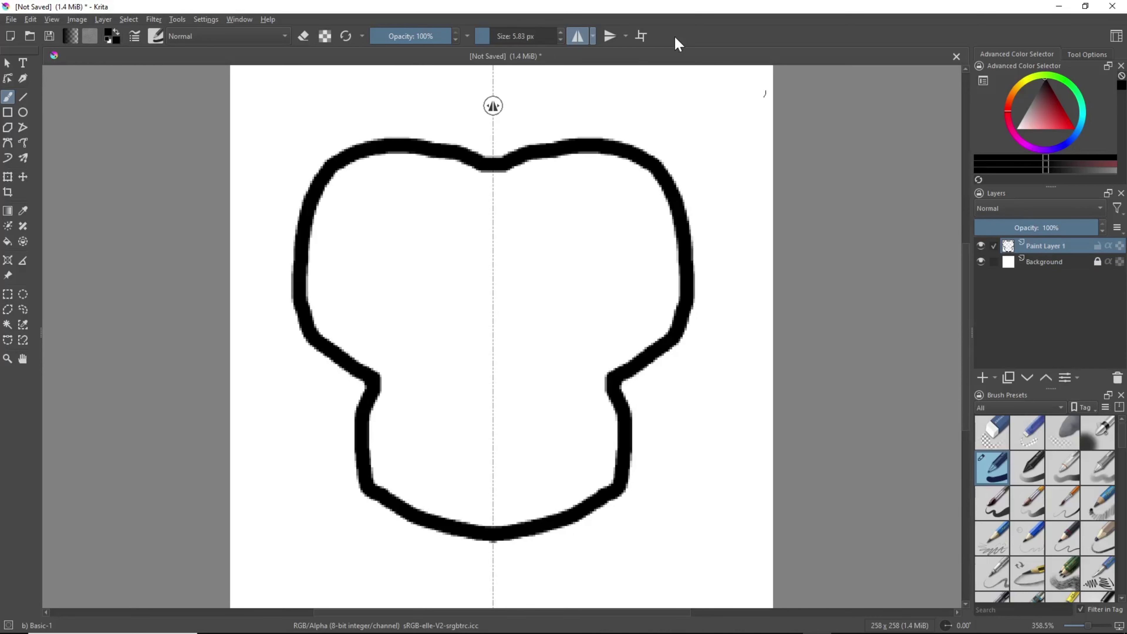
- Draw mirrored rounded eye outlines with a 2.56 px brush and add a curved dividing line near each eye's outer edge
left_click(485, 40)
mouse_move(512, 212)
left_mouse_down()
mouse_move(570, 190)
mouse_move(645, 208)
mouse_move(665, 247)
mouse_move(670, 293)
mouse_move(650, 327)
mouse_move(579, 342)
mouse_move(519, 314)
mouse_move(506, 262)
mouse_move(514, 212)
left_mouse_up()
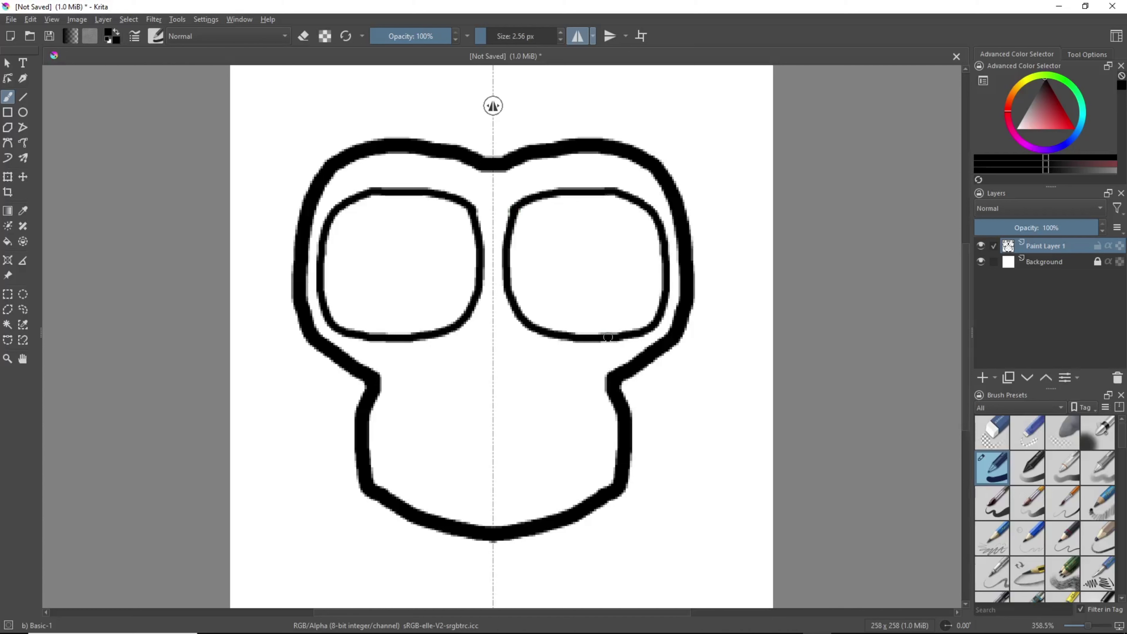
mouse_move(620, 335)
left_mouse_down()
mouse_move(639, 313)
mouse_move(647, 262)
mouse_move(637, 203)
left_mouse_up()
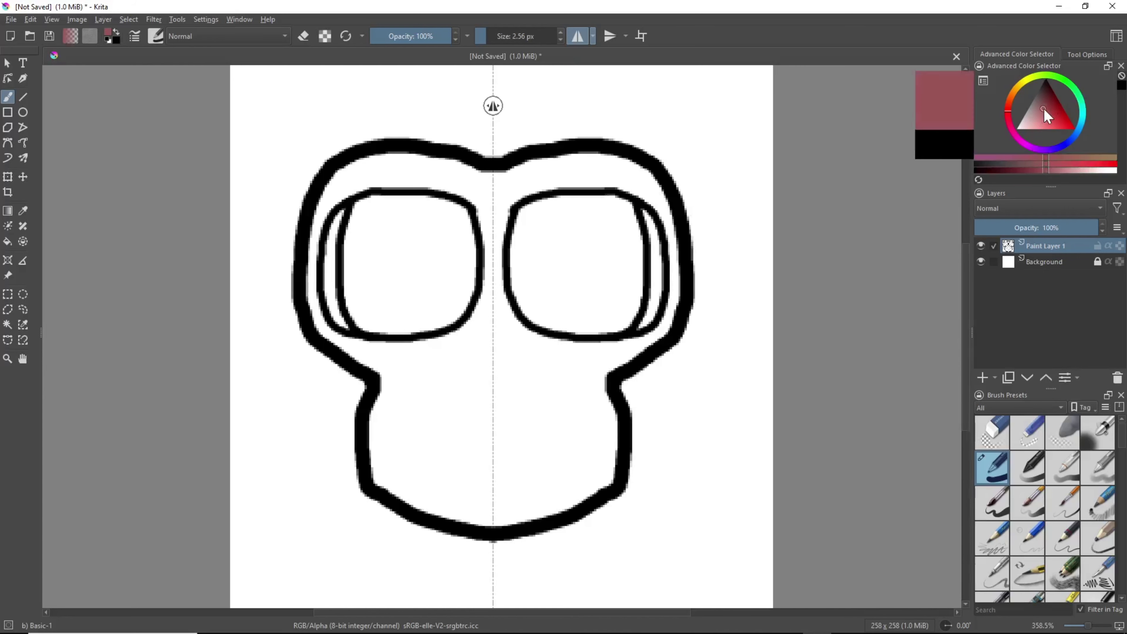
- Paint the narrow outer strips of both eyes white
left_click(1017, 128)
scroll(737, 273, "up", 5)
scroll(339, 277, "up", 2)
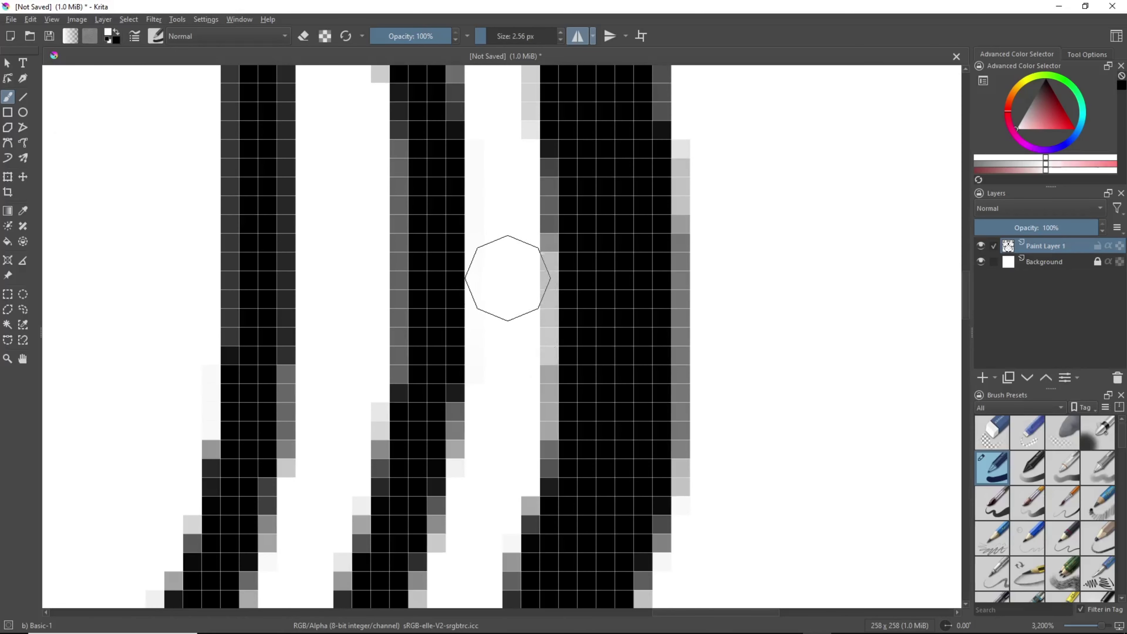
scroll(500, 295, "down", 10)
scroll(493, 285, "up", 3)
scroll(493, 285, "down", 3)
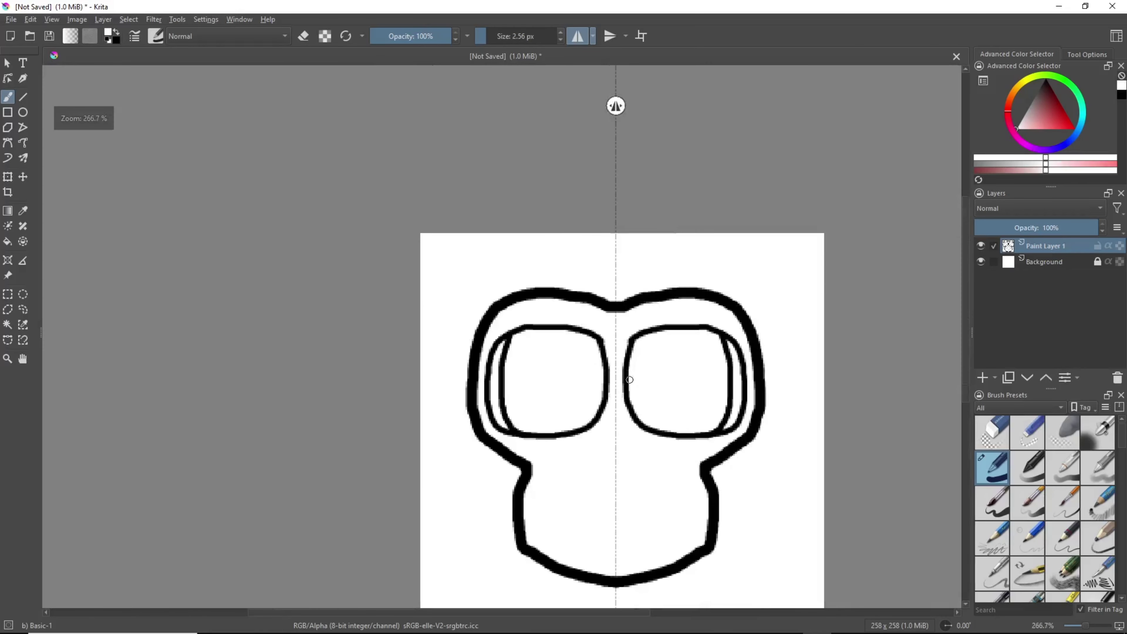
scroll(662, 431, "up", 4)
scroll(495, 340, "down", 2)
scroll(492, 342, "down", 2)
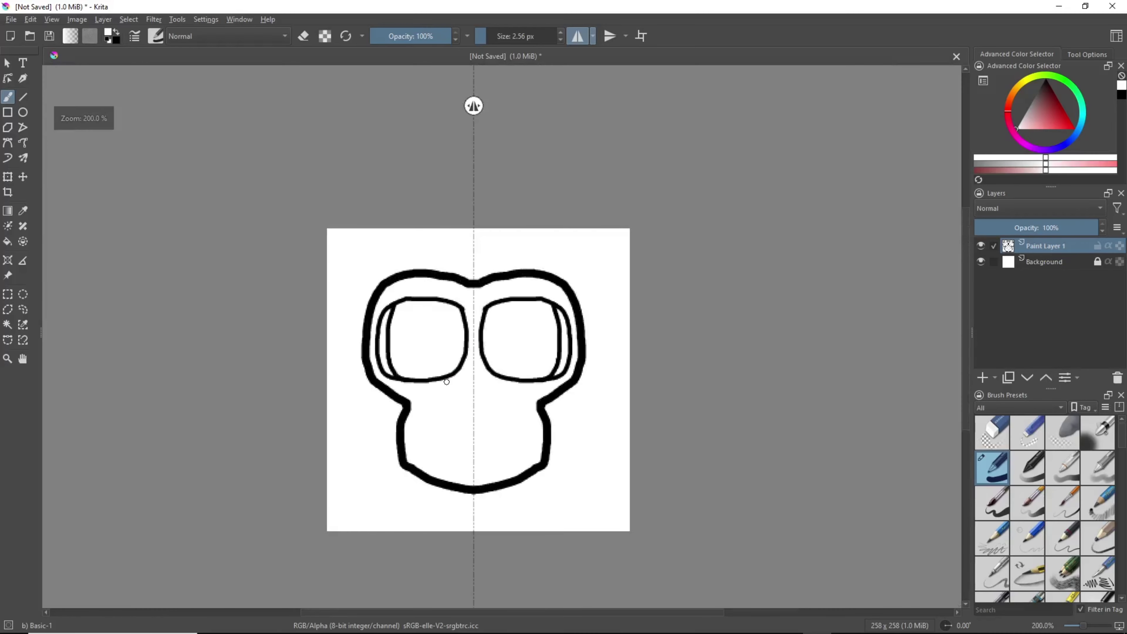
scroll(448, 368, "up", 2)
scroll(498, 306, "down", 2)
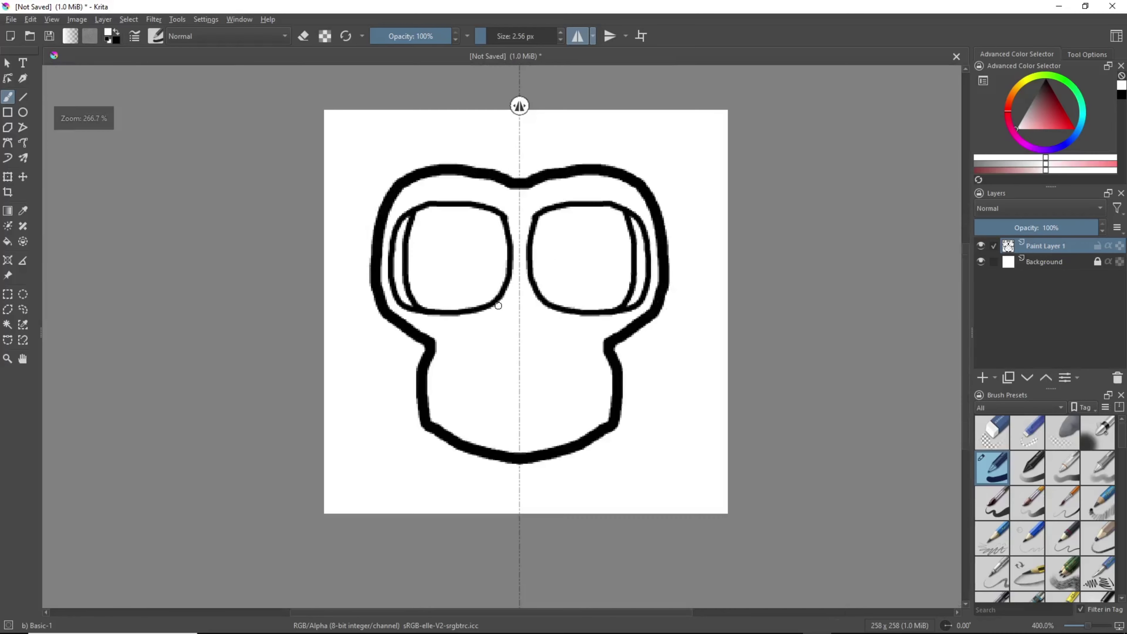
scroll(516, 247, "up", 2)
- Choose a very dark navy blue as the painting colour, trying it inside the eyes
left_click_drag(1053, 115, 1071, 63)
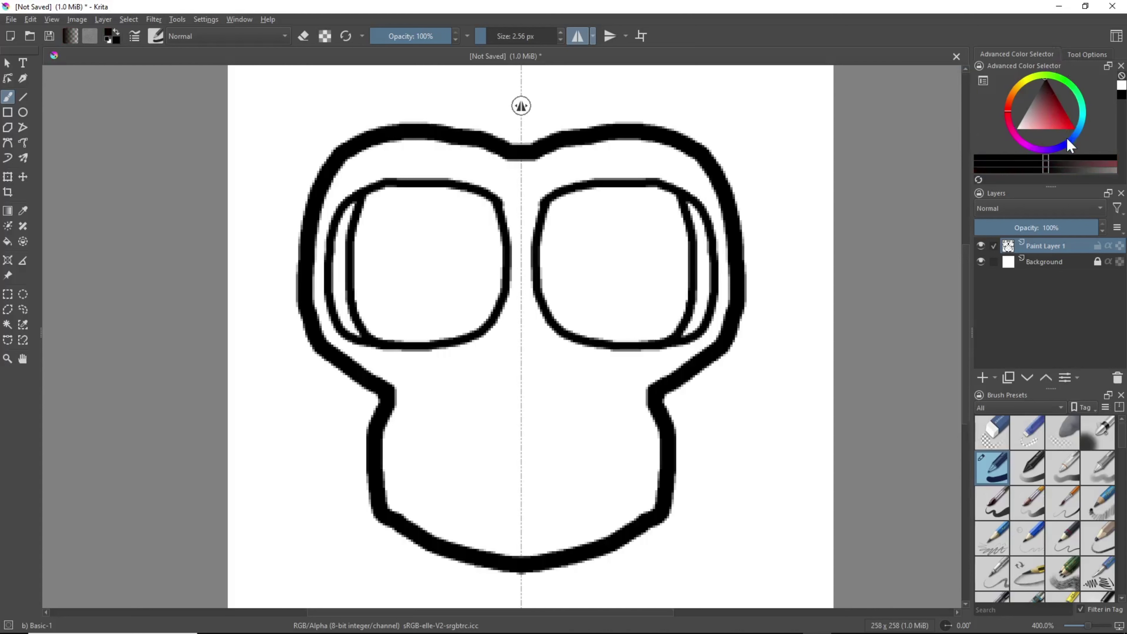
left_click_drag(1067, 139, 1075, 144)
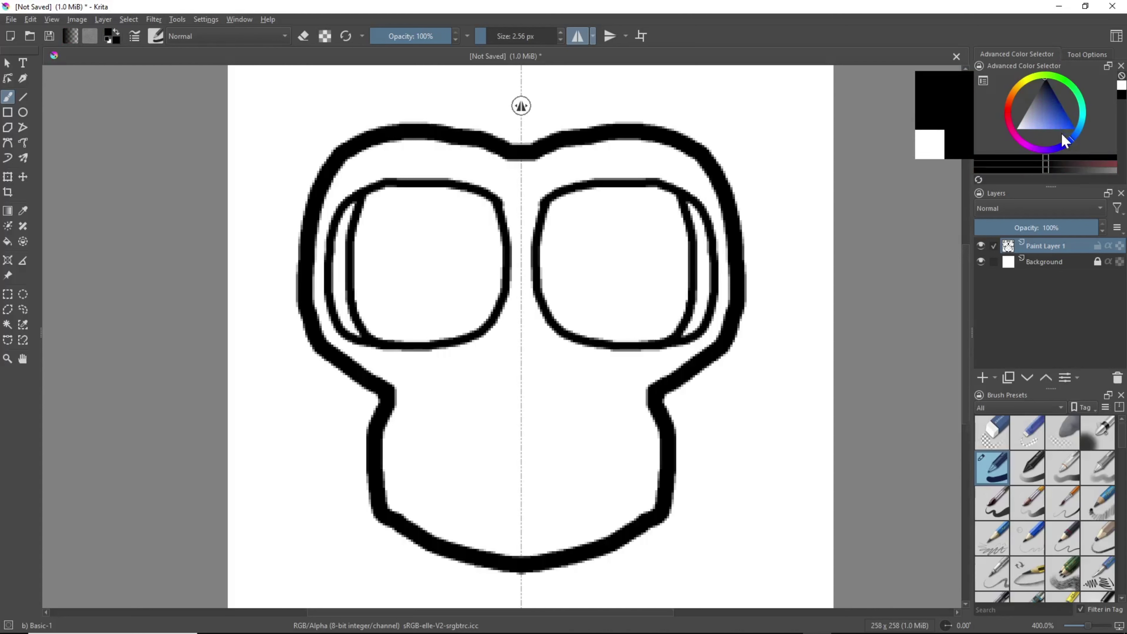
left_click(1073, 115)
left_click_drag(1064, 120, 1079, 94)
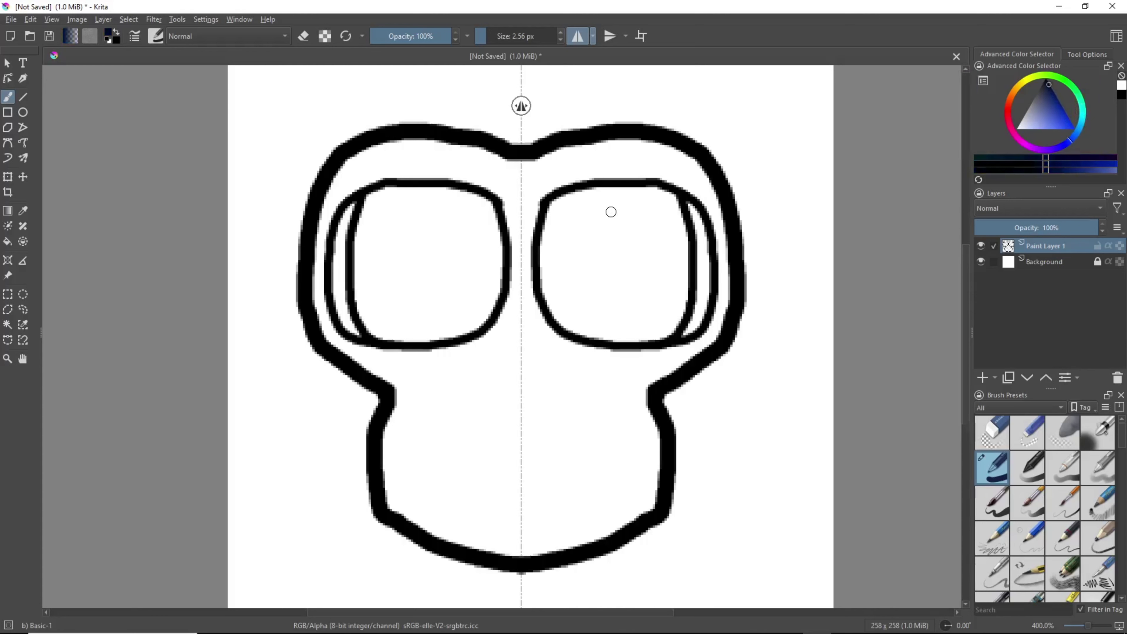
mouse_move(610, 232)
left_mouse_down()
mouse_move(619, 218)
mouse_move(595, 276)
mouse_move(630, 248)
mouse_move(638, 280)
left_mouse_up()
key("ctrl+z")
left_click_drag(1050, 88, 1049, 85)
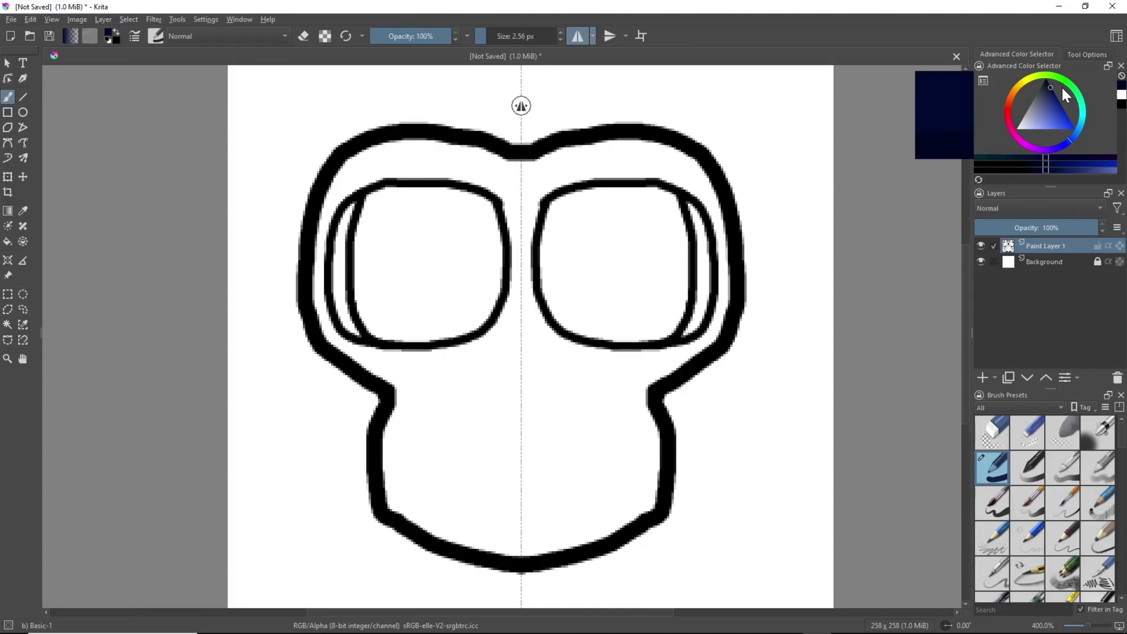
- Fill the large inner areas of both eyes with the dark navy blue, using a brush size of 7.34 px
mouse_move(642, 230)
left_mouse_down()
mouse_move(681, 233)
mouse_move(647, 234)
mouse_move(653, 224)
mouse_move(615, 236)
mouse_move(577, 224)
mouse_move(578, 205)
mouse_move(637, 194)
mouse_move(673, 210)
mouse_move(678, 304)
mouse_move(665, 328)
mouse_move(623, 333)
mouse_move(571, 320)
mouse_move(550, 249)
mouse_move(608, 188)
mouse_move(683, 278)
mouse_move(652, 330)
mouse_move(649, 211)
mouse_move(584, 310)
mouse_move(627, 304)
mouse_move(647, 269)
mouse_move(576, 247)
mouse_move(574, 229)
left_mouse_up()
key("ctrl+z")
scroll(488, 38, "up", 1)
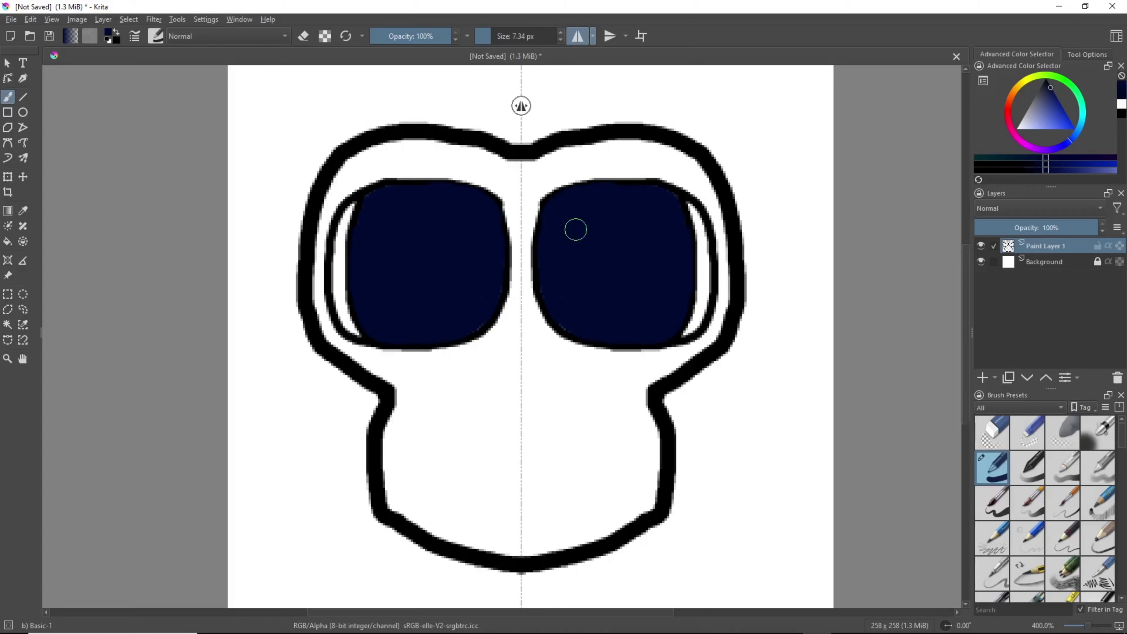
- Go over the edges of both eyes in black with a 2.56 px brush to clean up and thicken the outlines
scroll(574, 229, "up", 4)
key("d")
key("bracketleft")
key("bracketleft")
key("bracketleft")
mouse_move(499, 228)
left_mouse_down()
mouse_move(503, 201)
mouse_move(782, 118)
mouse_move(905, 189)
left_mouse_up()
left_click_drag(874, 276, 555, 249)
mouse_move(646, 204)
left_mouse_down()
mouse_move(650, 343)
mouse_move(630, 478)
mouse_move(558, 523)
mouse_move(485, 536)
left_mouse_up()
left_click_drag(458, 458, 631, 423)
mouse_move(701, 475)
left_mouse_down()
mouse_move(504, 486)
mouse_move(340, 340)
mouse_move(371, 81)
mouse_move(355, 227)
left_mouse_up()
mouse_move(377, 262)
left_mouse_down()
mouse_move(410, 221)
mouse_move(762, 247)
mouse_move(817, 387)
left_mouse_up()
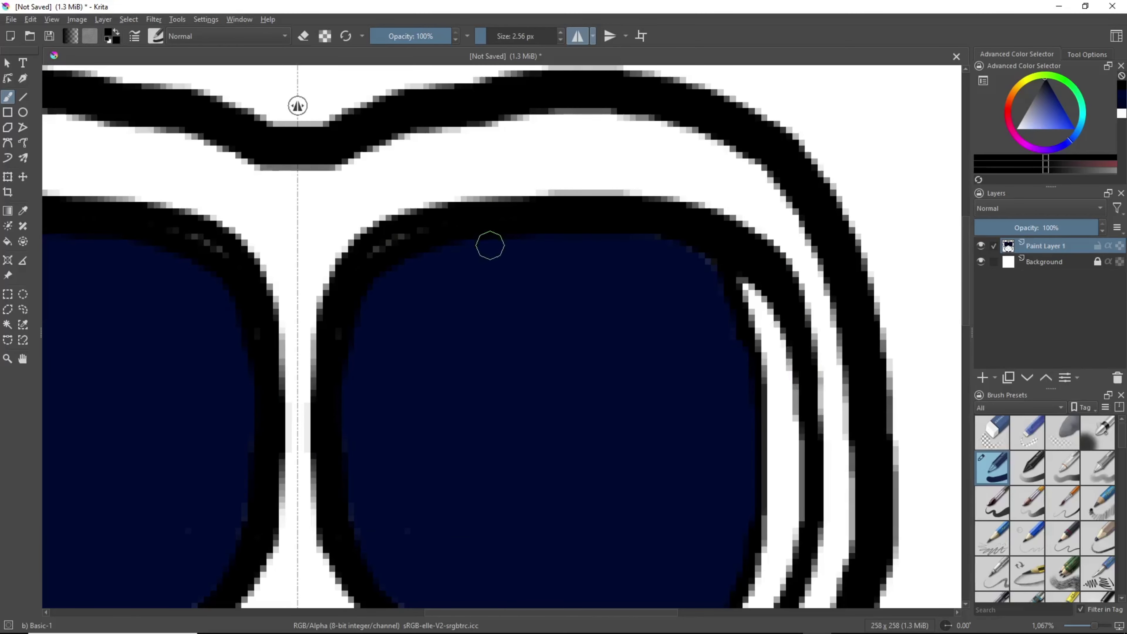
left_click_drag(410, 236, 363, 273)
key("minus")
scroll(536, 372, "down", 4)
scroll(611, 350, "up", 3)
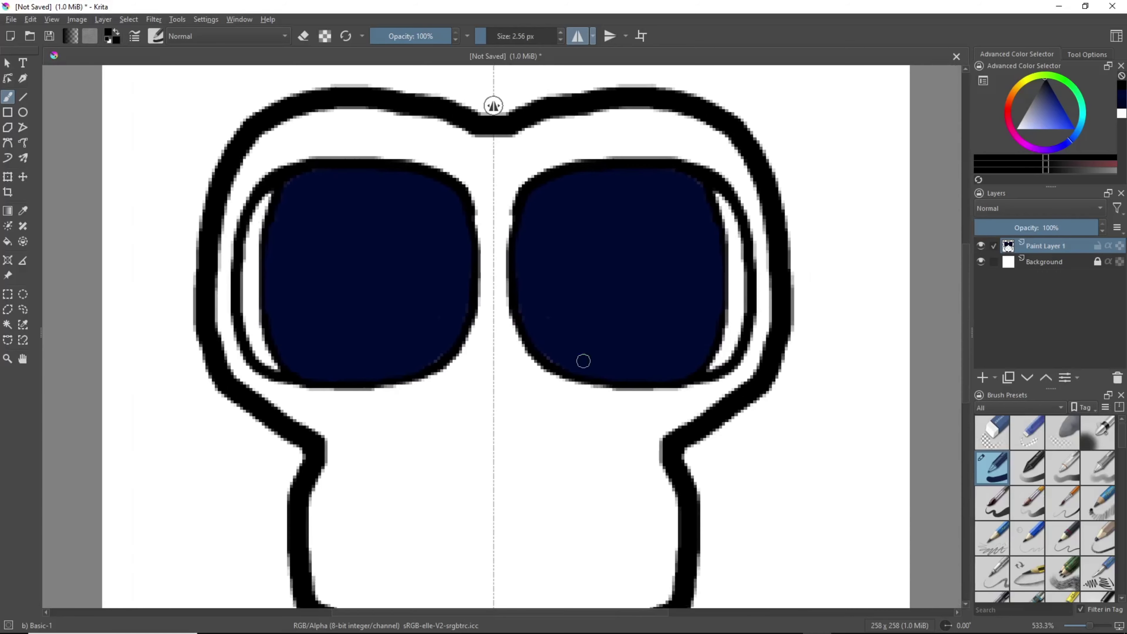
- Paint soft white highlights in the upper inner part of both eyes using the Airbrush Soft preset at 8.18 px
left_click(1108, 439)
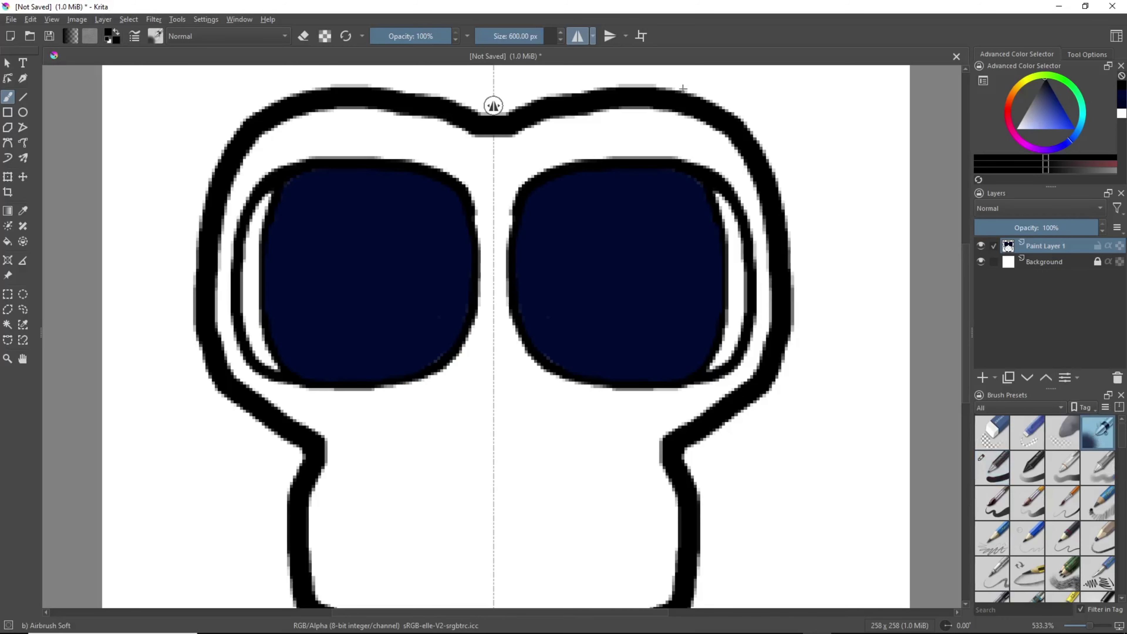
left_click_drag(1033, 121, 1017, 129)
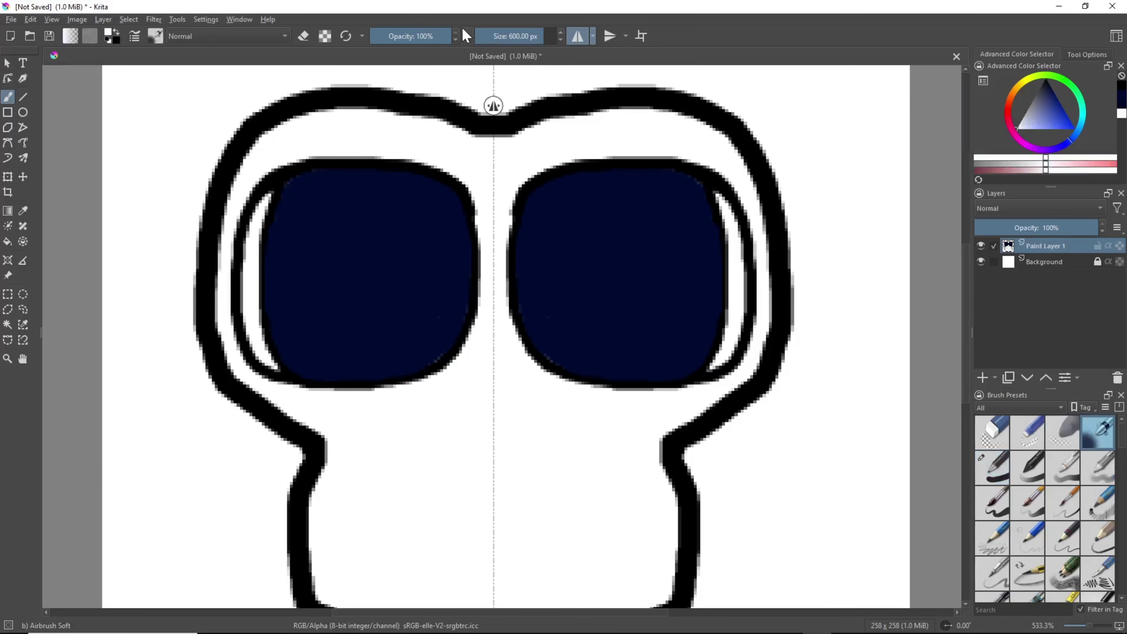
left_click_drag(535, 43, 491, 59)
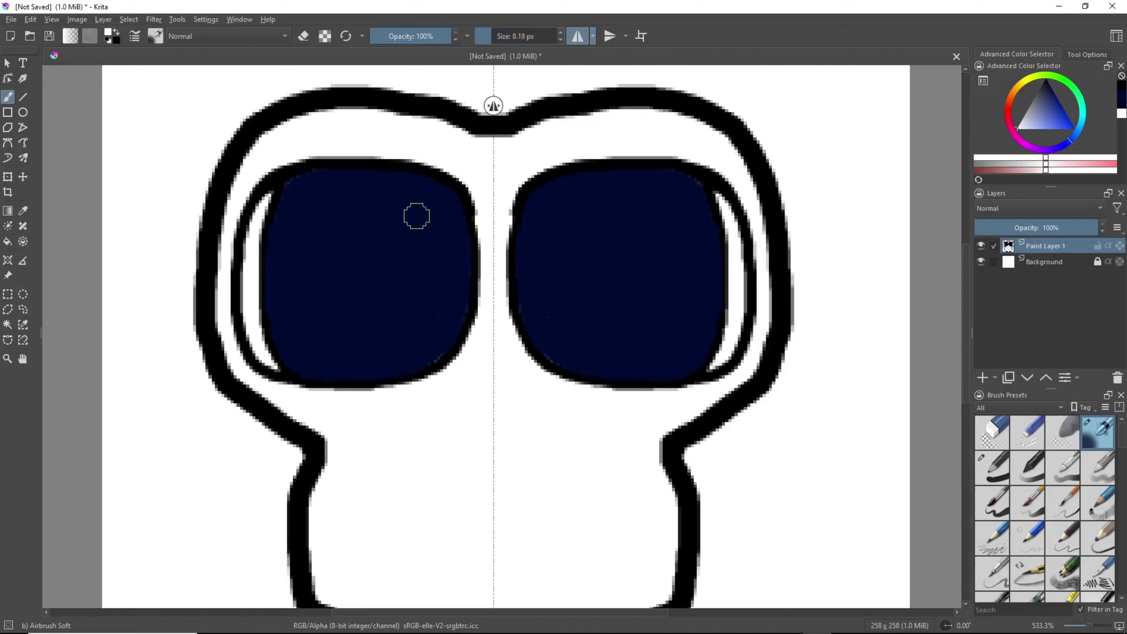
mouse_move(423, 182)
left_mouse_down()
mouse_move(407, 255)
mouse_move(430, 189)
left_mouse_up()
key("ctrl+z")
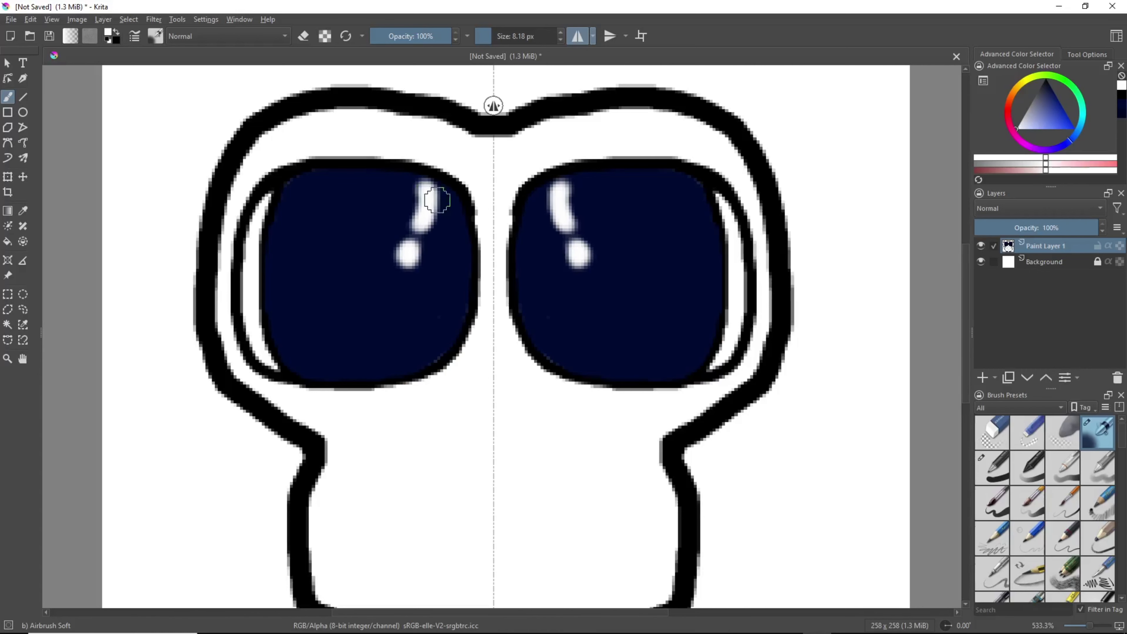
- Reset the painting colour to black and choose the Basic-1 brush preset at 2.56 px
scroll(437, 200, "down", 2)
scroll(460, 330, "up", 1)
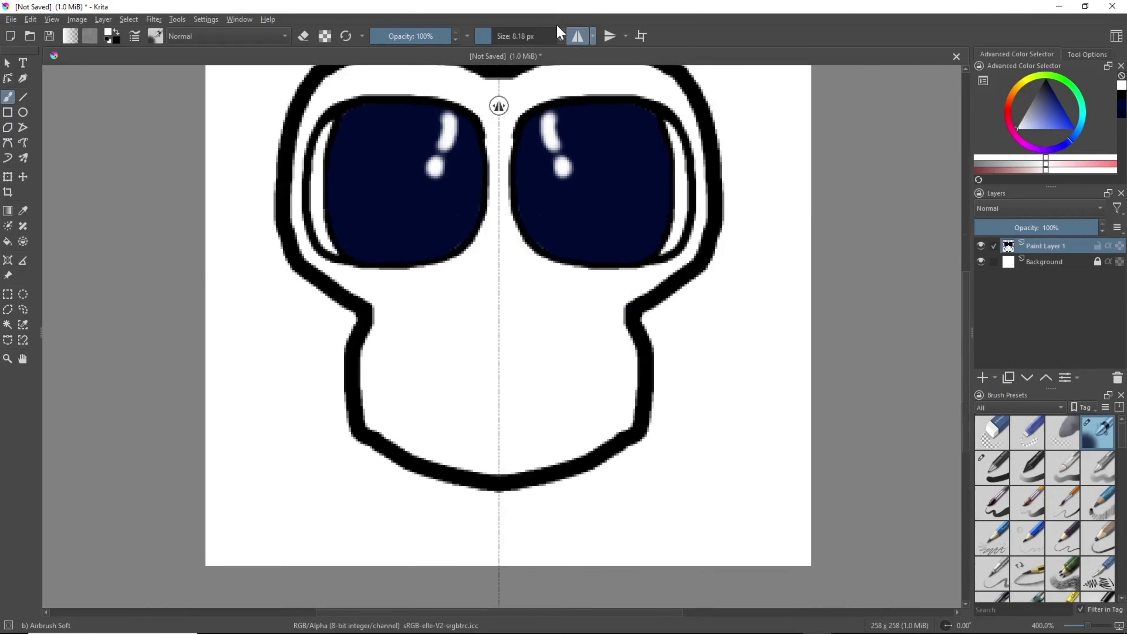
key("d")
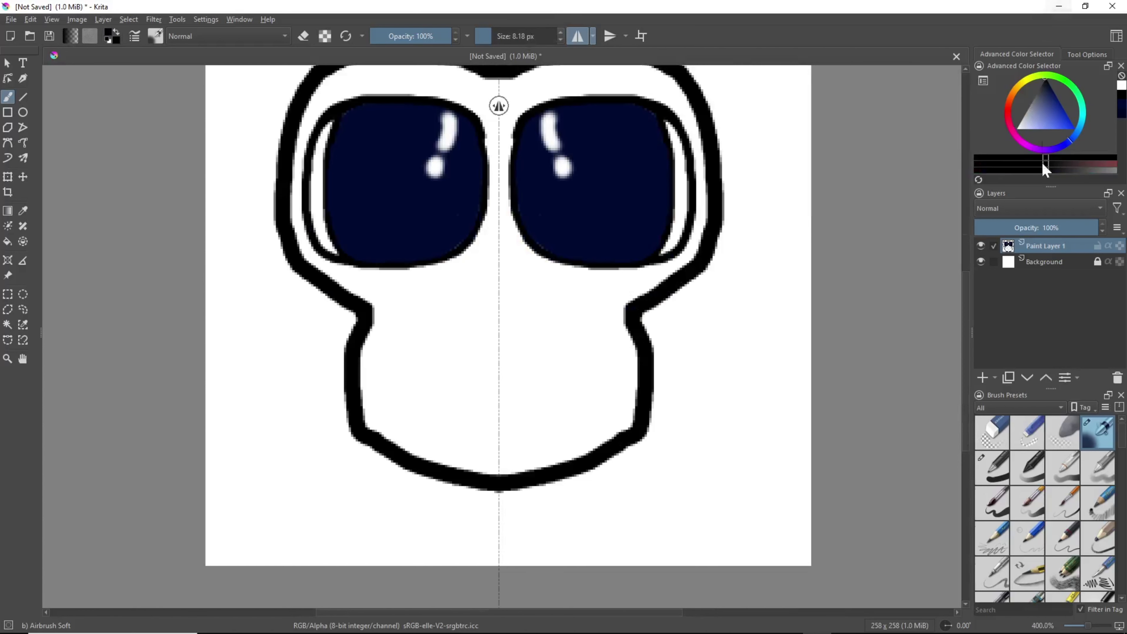
left_click(1004, 454)
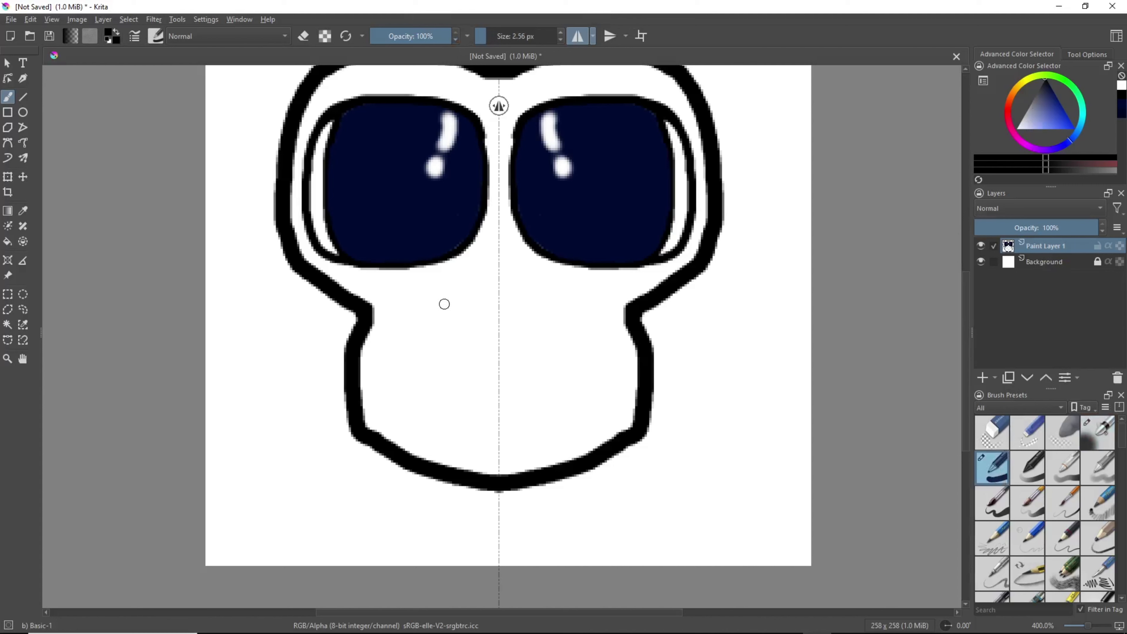
mouse_move(444, 306)
left_mouse_down()
mouse_move(466, 291)
mouse_move(482, 297)
left_mouse_up()
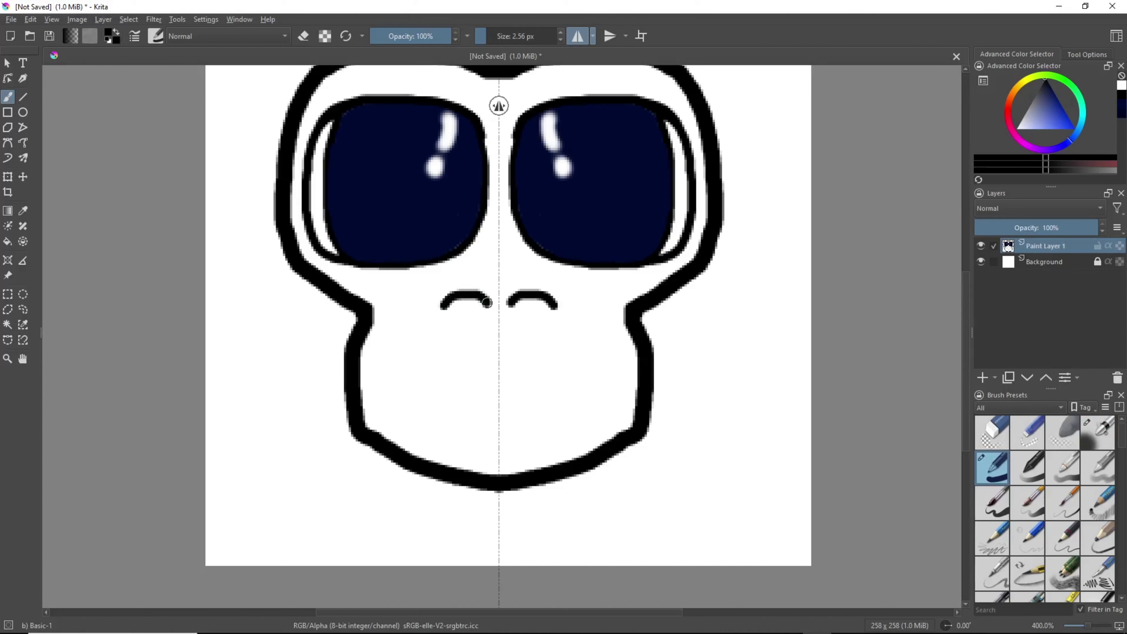
key("ctrl+z")
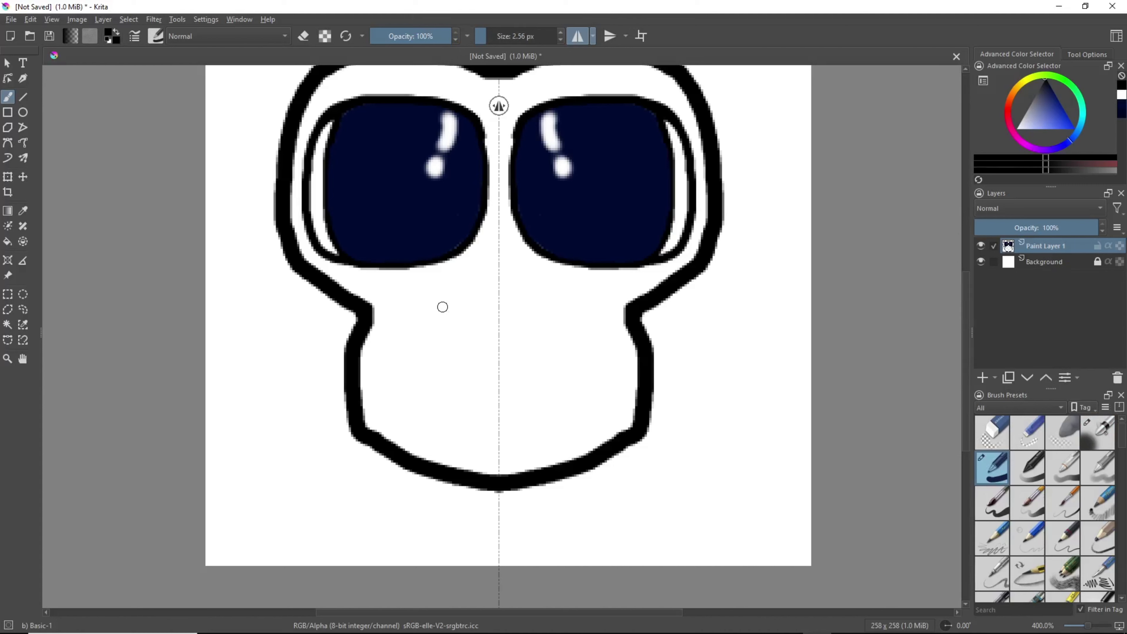
mouse_move(438, 307)
left_mouse_down()
mouse_move(466, 292)
mouse_move(477, 305)
mouse_move(441, 306)
mouse_move(474, 305)
left_mouse_up()
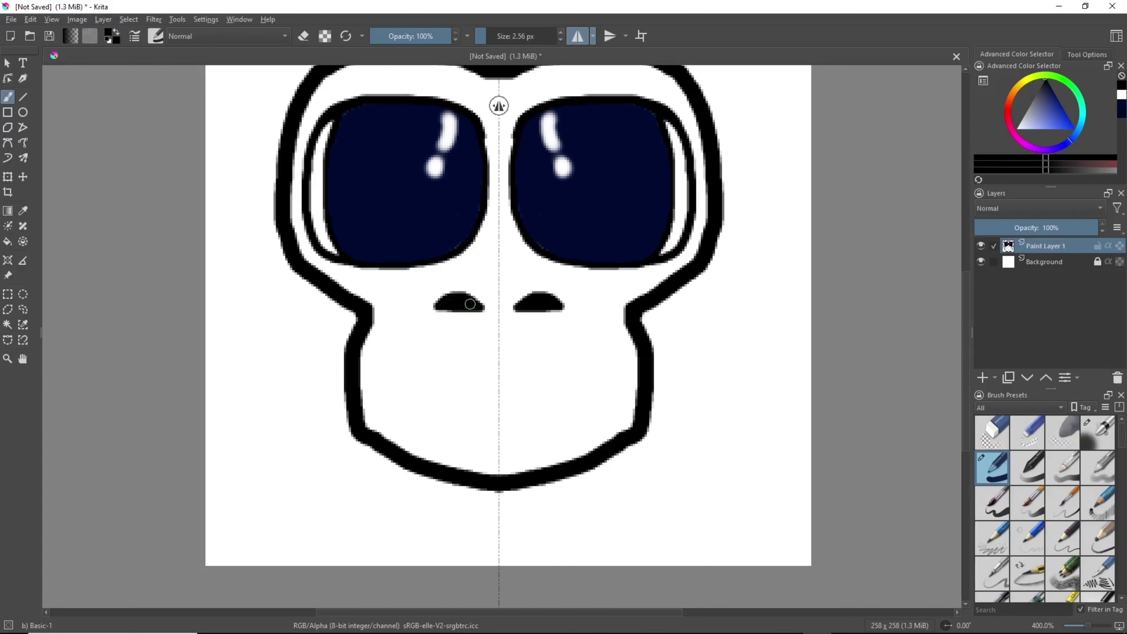
scroll(466, 300, "down", 3)
scroll(490, 310, "up", 3)
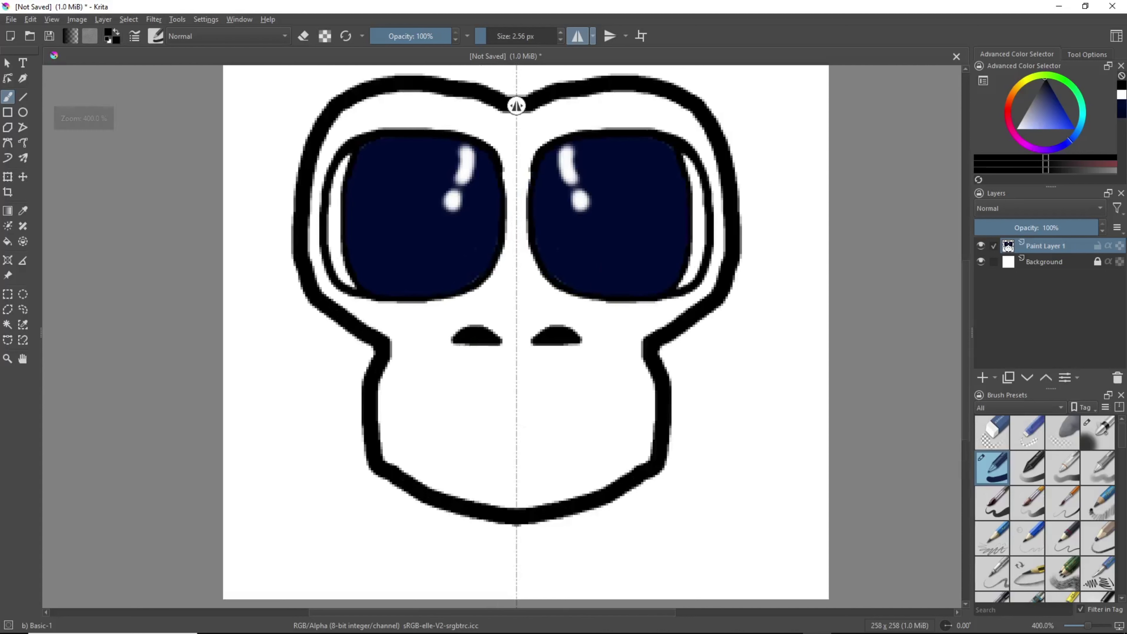
key("ctrl+z")
key("ctrl+z")
key("ctrl+z")
- Paint two short curved nostrils and a wide mouth with upturned ends below the eyes in black with a 5.83 px brush
mouse_move(445, 345)
left_mouse_down()
mouse_move(495, 333)
mouse_move(456, 343)
mouse_move(495, 330)
mouse_move(466, 341)
left_mouse_up()
key("ctrl+z")
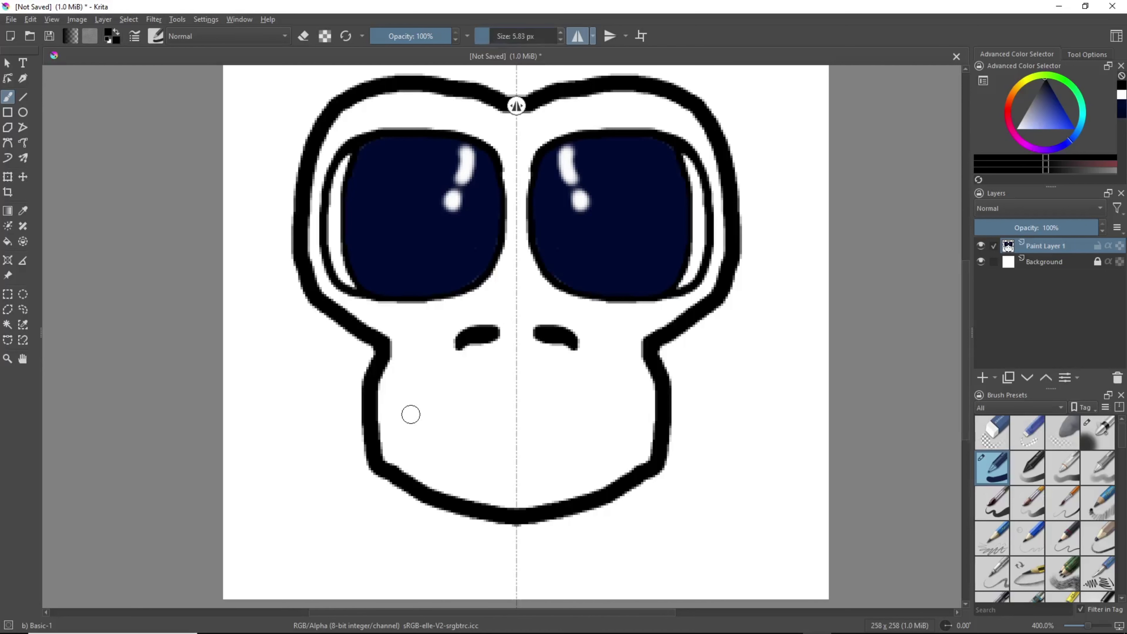
mouse_move(404, 415)
left_mouse_down()
mouse_move(408, 447)
mouse_move(433, 464)
mouse_move(528, 443)
left_mouse_up()
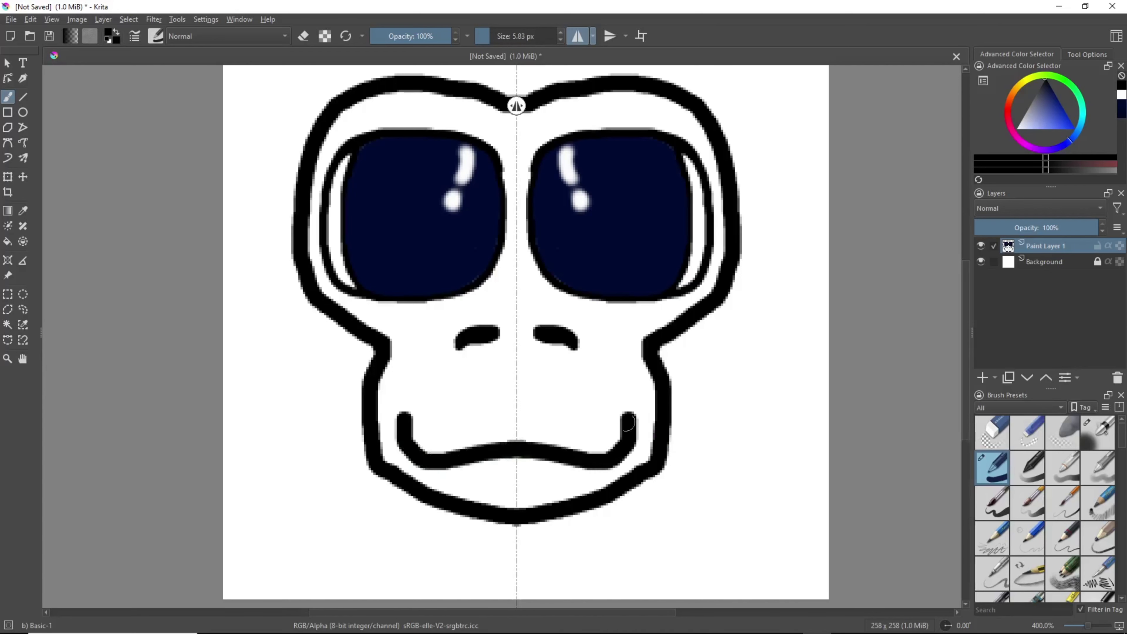
key("minus")
key("ctrl+z")
mouse_move(458, 415)
left_mouse_down()
mouse_move(483, 442)
mouse_move(541, 434)
left_mouse_up()
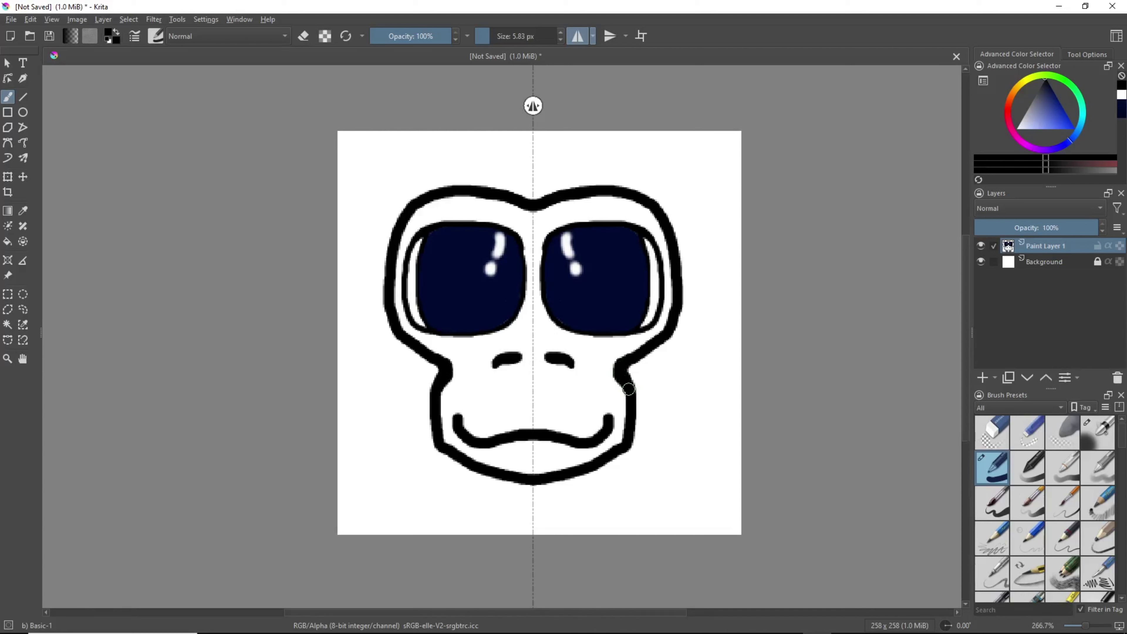
scroll(566, 394, "up", 3)
scroll(541, 302, "down", 3)
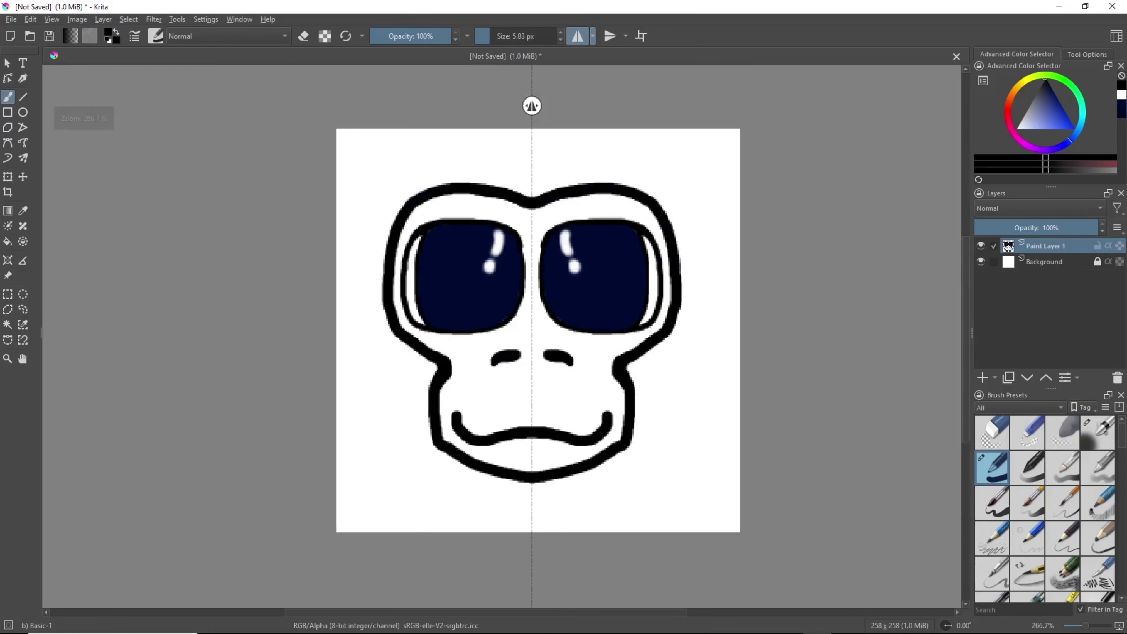
- Unlock the Background layer and shift the vertical mirror axis slightly left of the face's centre
left_click(1053, 271)
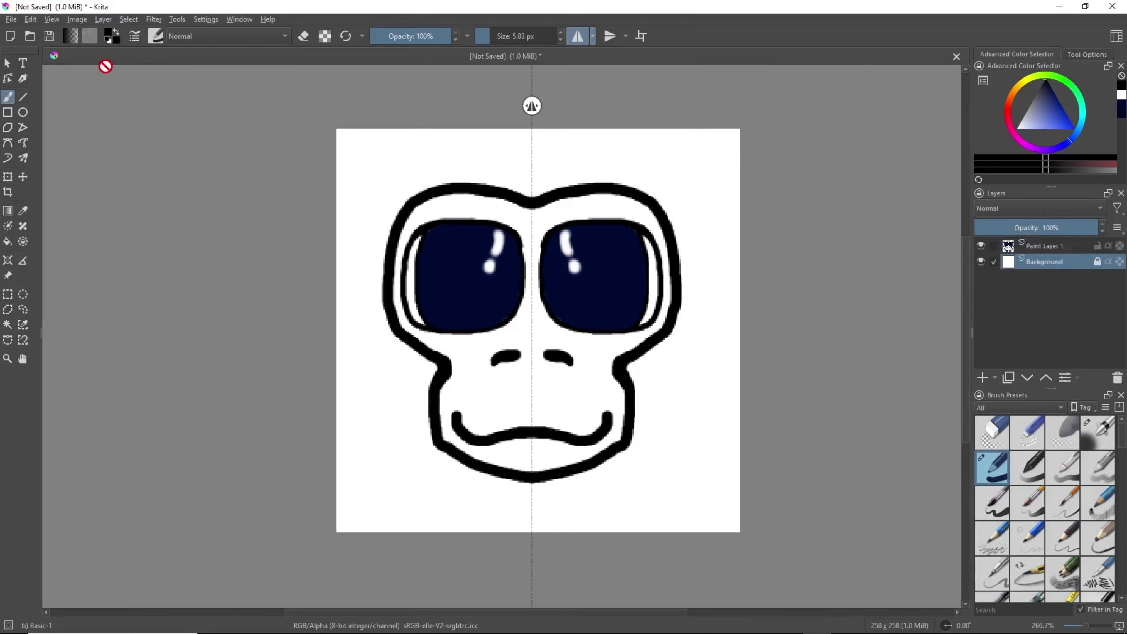
left_click(11, 19)
mouse_move(60, 58)
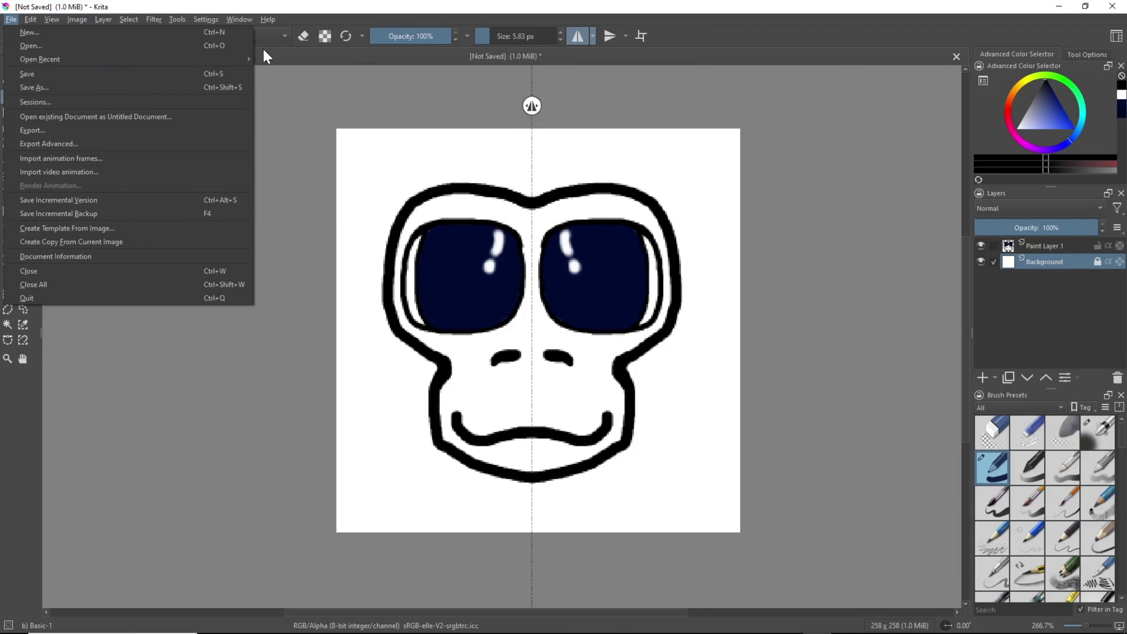
left_click(850, 141)
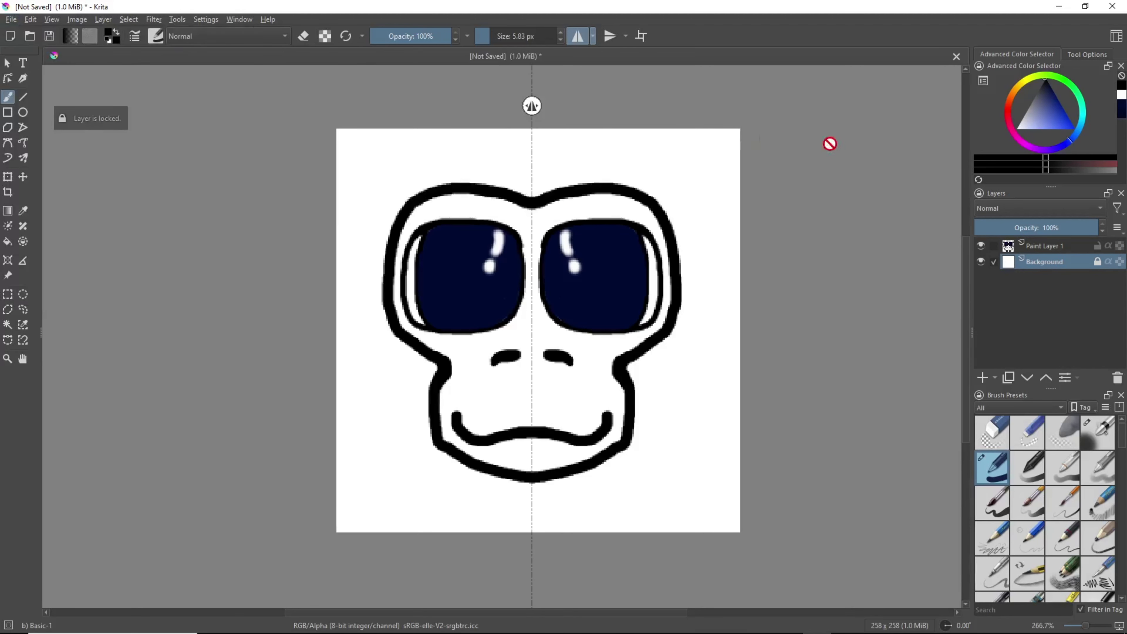
left_click_drag(532, 106, 521, 102)
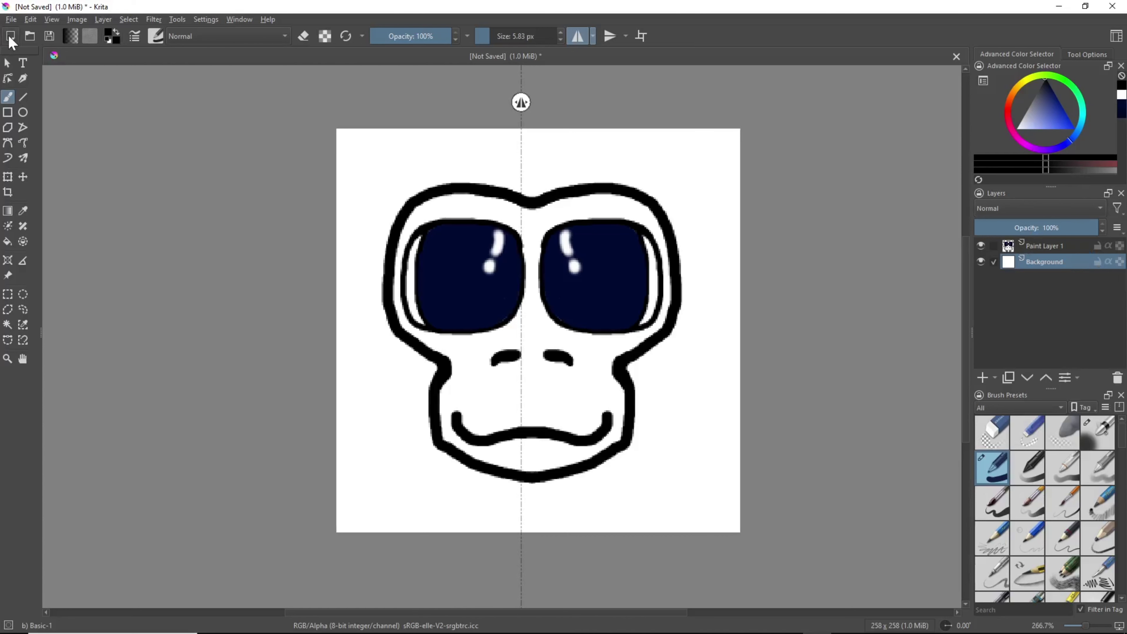
- Copy the Background layer from the grey texture image fix.png, opening that file and closing it again
left_click(11, 20)
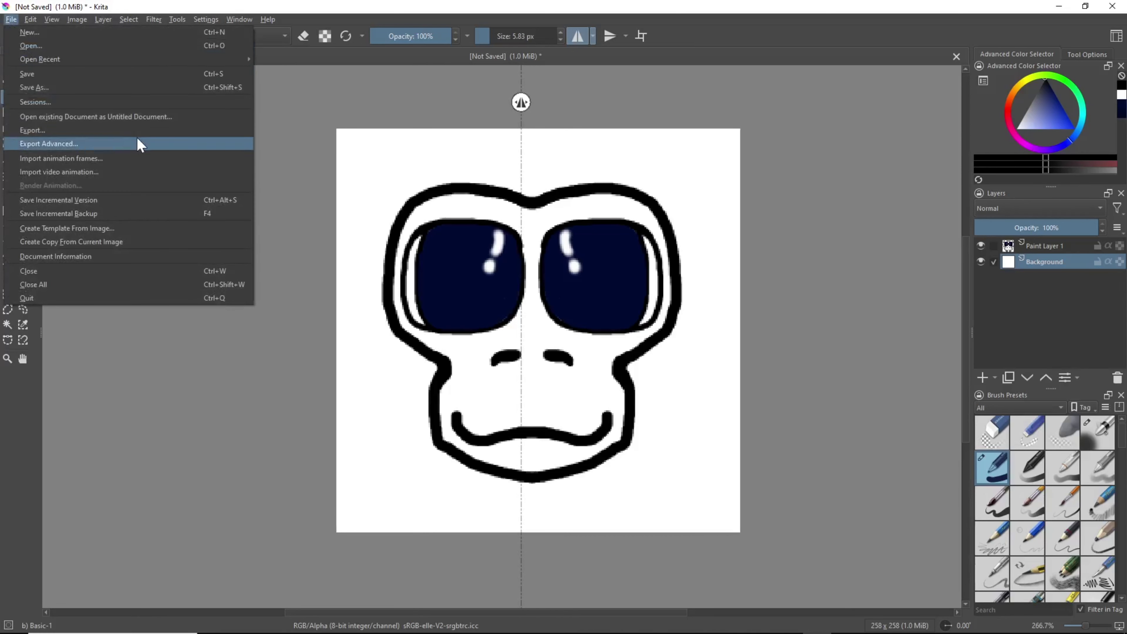
key("Escape")
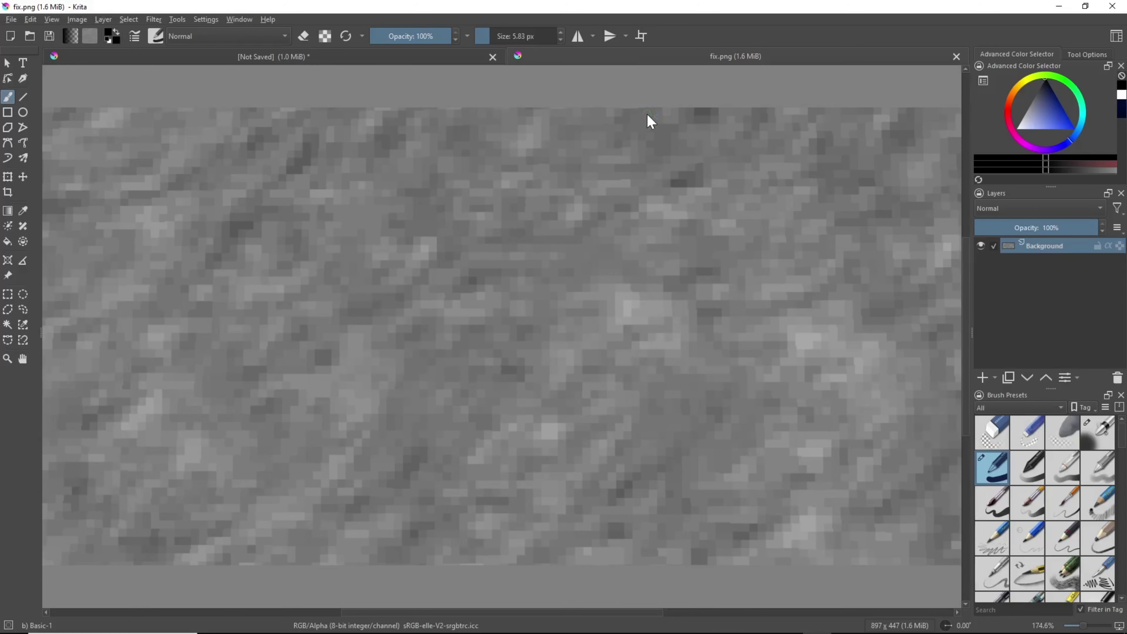
right_click(1065, 247)
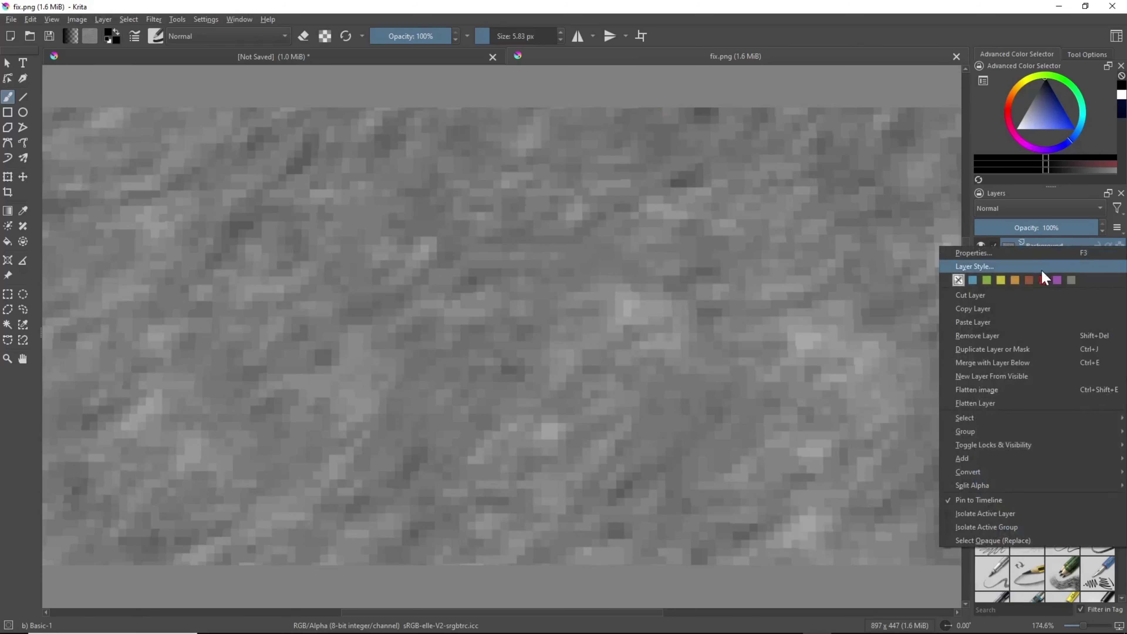
left_click(1013, 310)
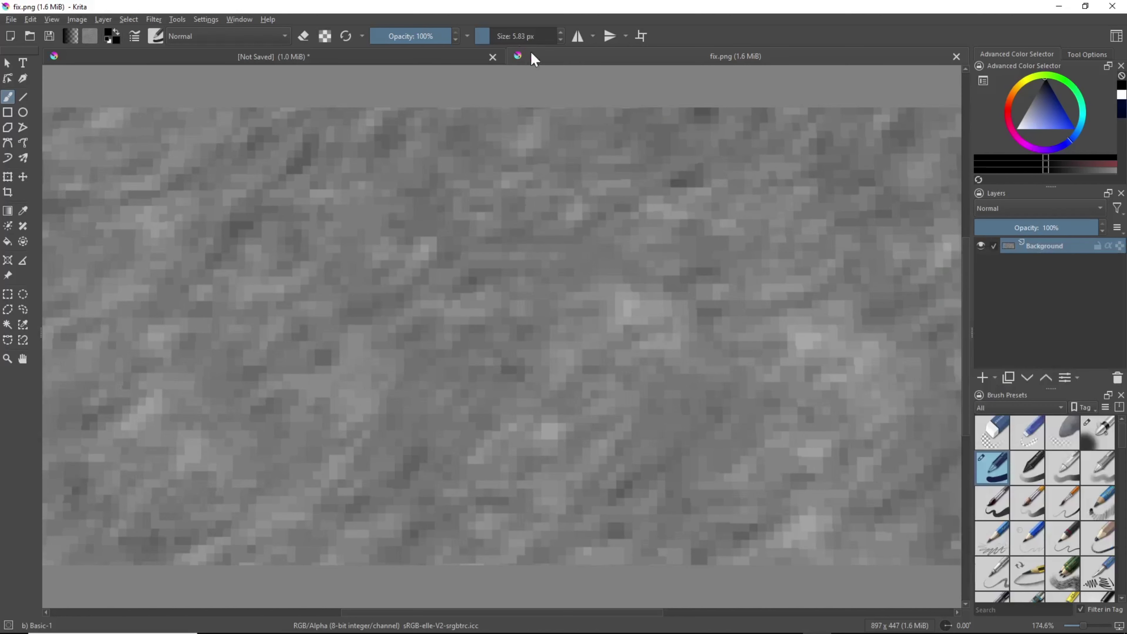
left_click(956, 57)
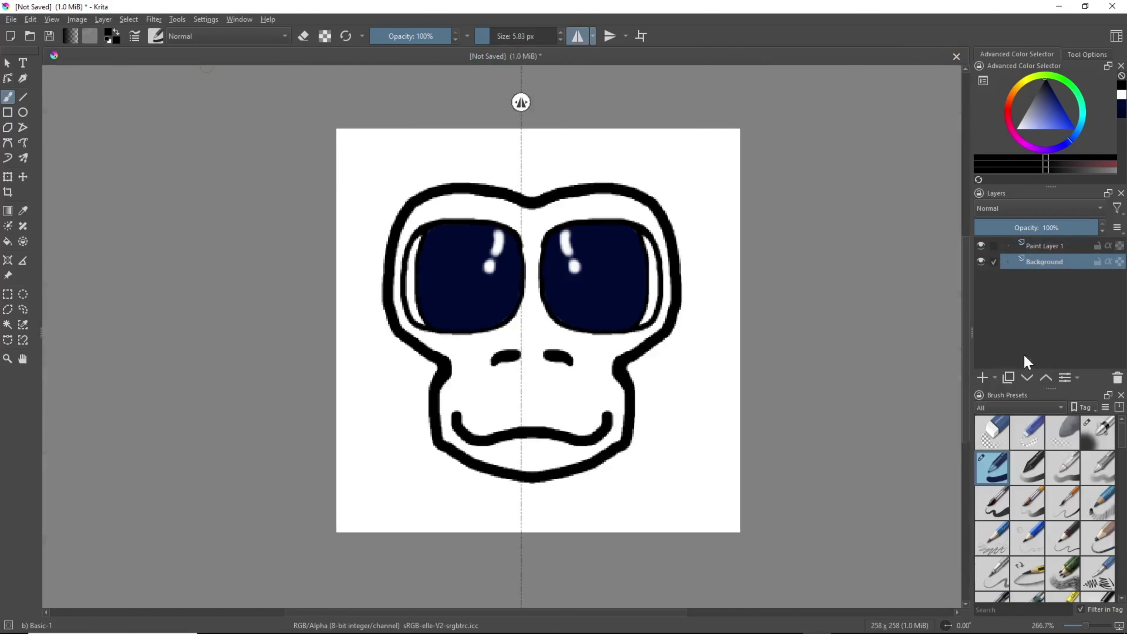
- Replace the white Background layer with the copied texture layer, placed beneath Paint Layer 1
left_click(1118, 377)
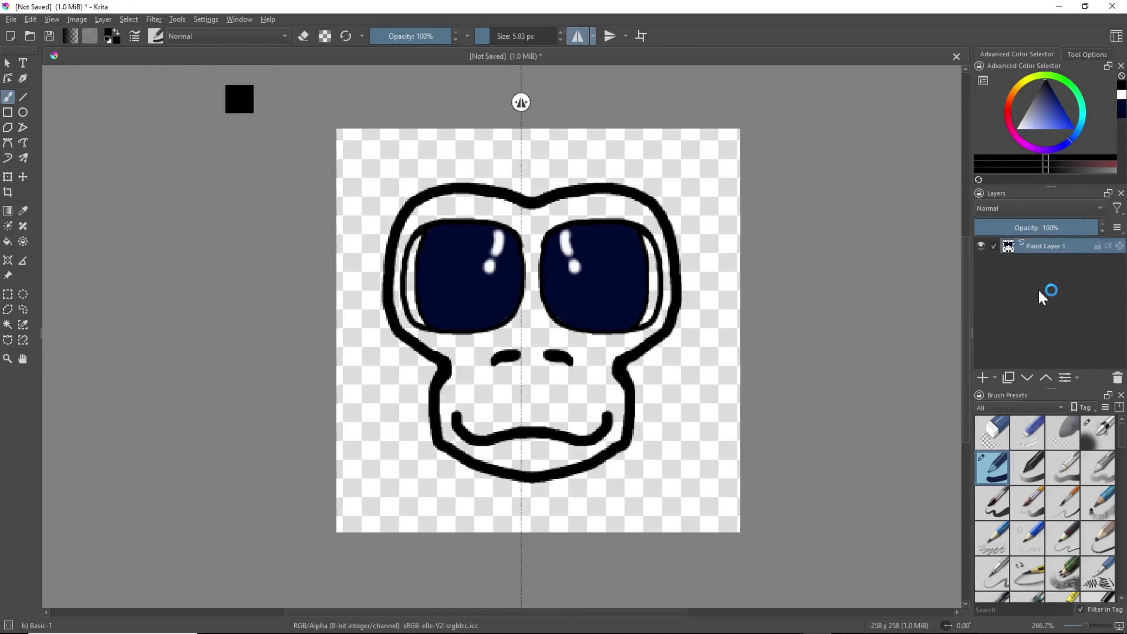
key("ctrl+v")
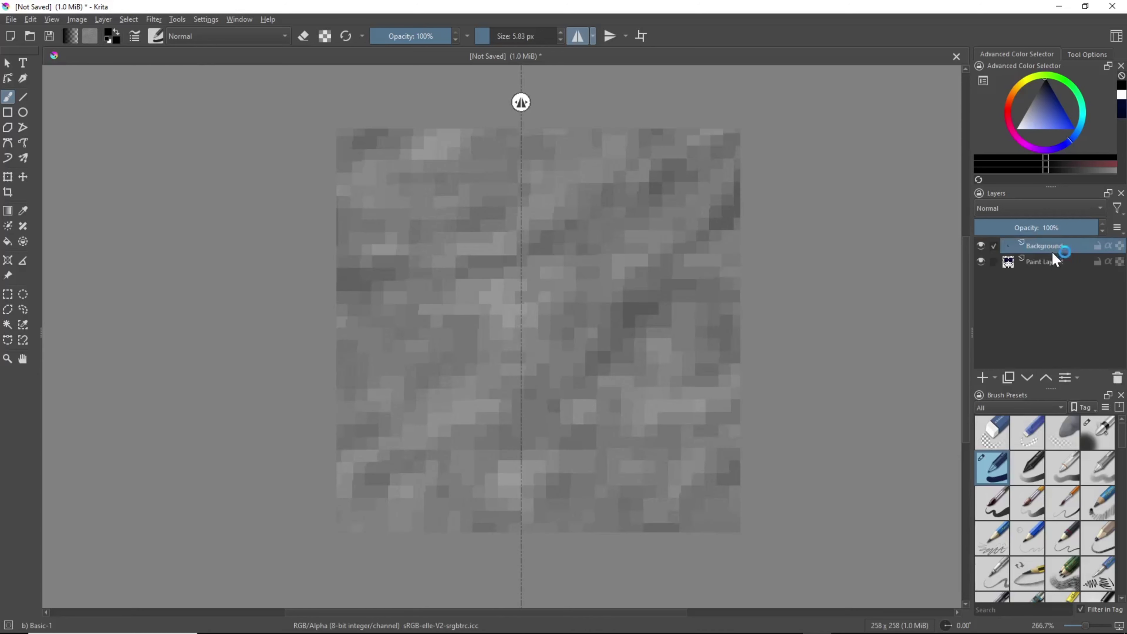
left_click_drag(1054, 252, 1054, 272)
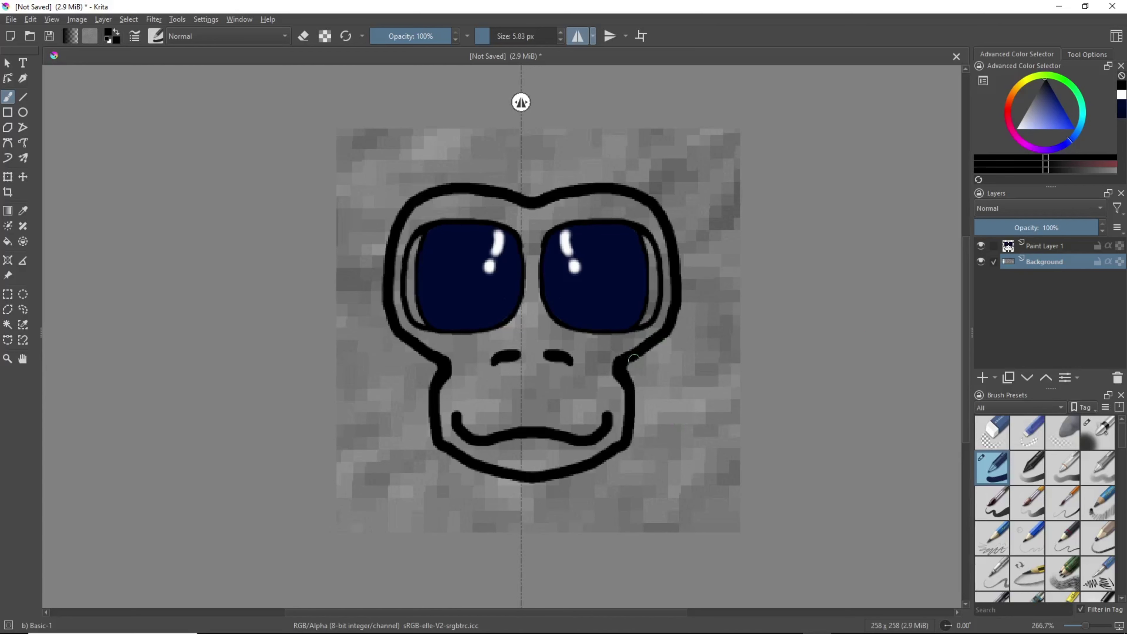
- Paint the outer sliver of the right eye white on the Background layer with a 2.18 px brush
scroll(632, 382, "up", 6)
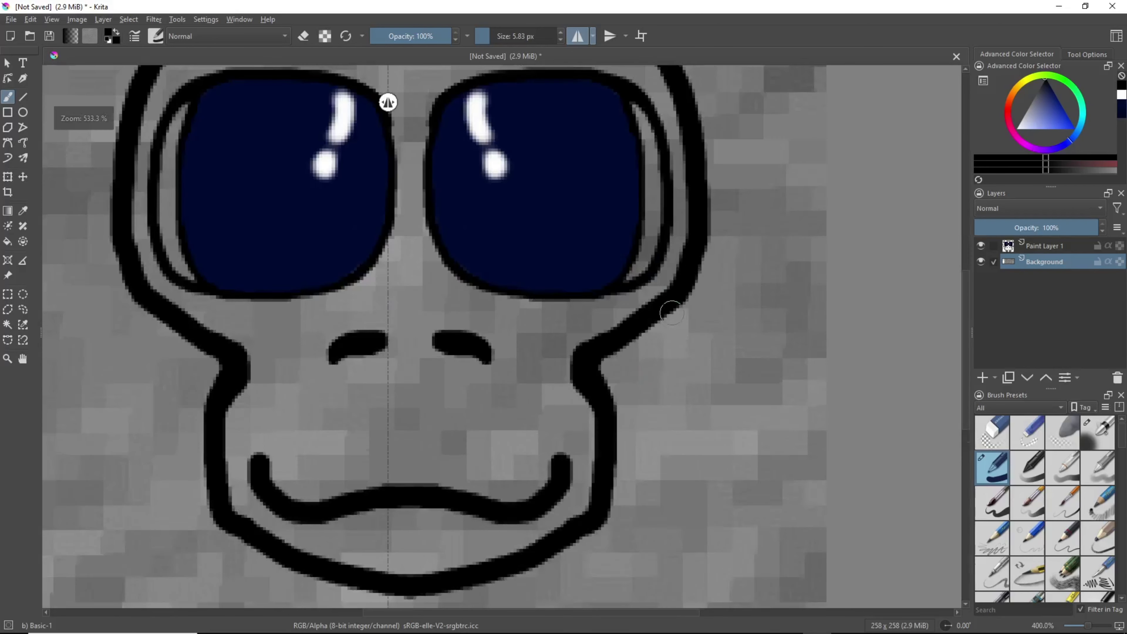
scroll(674, 139, "down", 4)
scroll(659, 280, "up", 1)
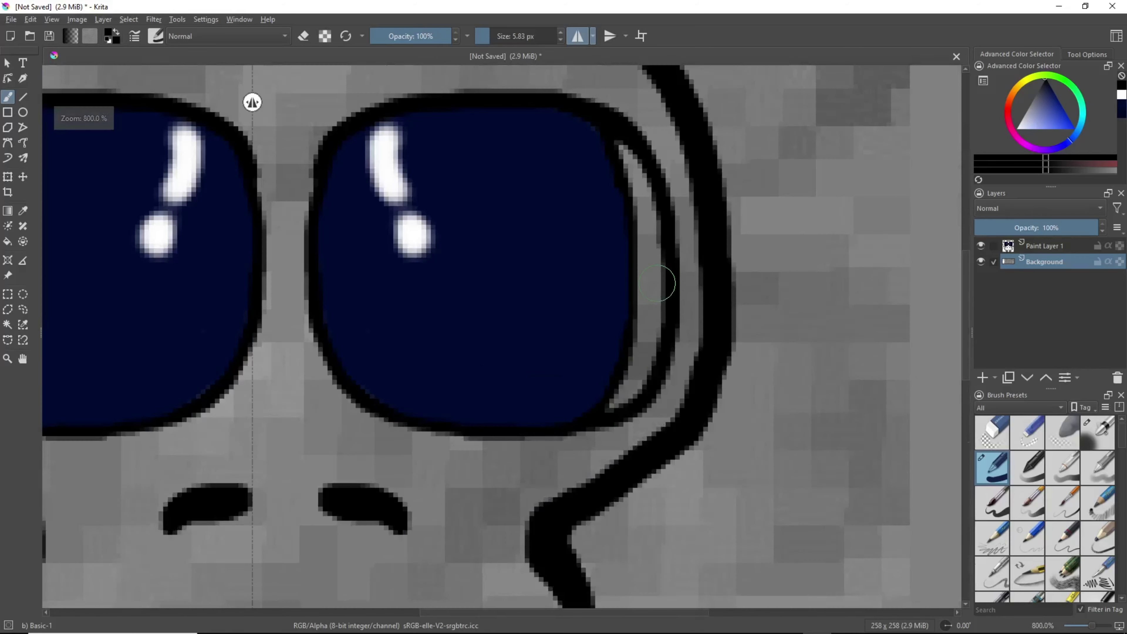
left_click(1016, 128)
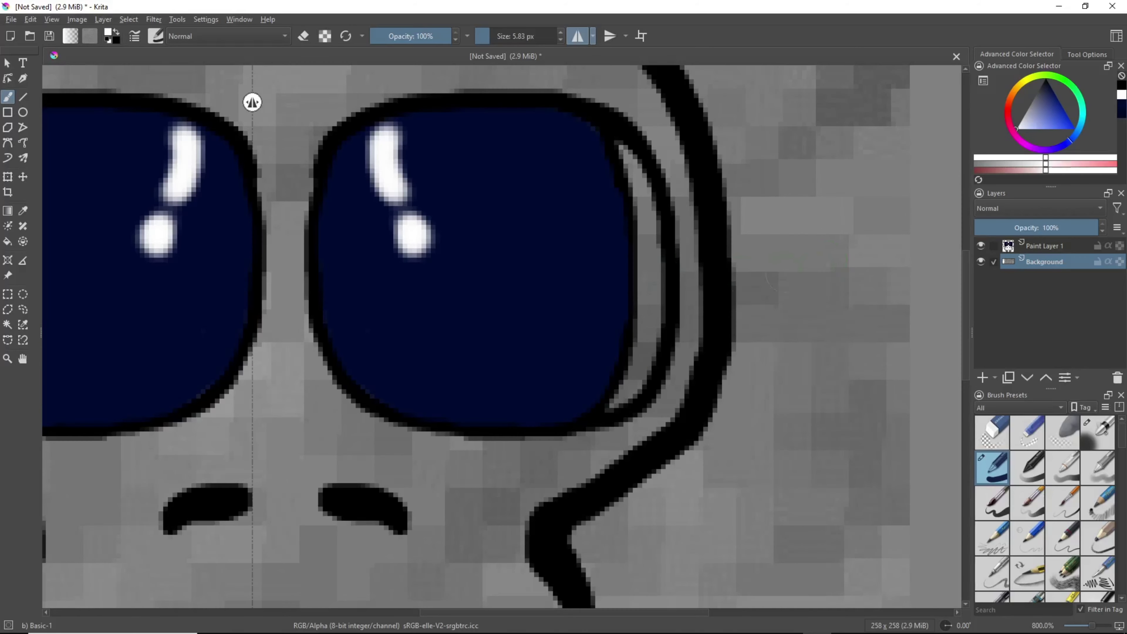
left_click_drag(481, 36, 485, 39)
mouse_move(645, 211)
left_mouse_down()
mouse_move(647, 331)
mouse_move(625, 392)
mouse_move(649, 351)
mouse_move(649, 224)
left_mouse_up()
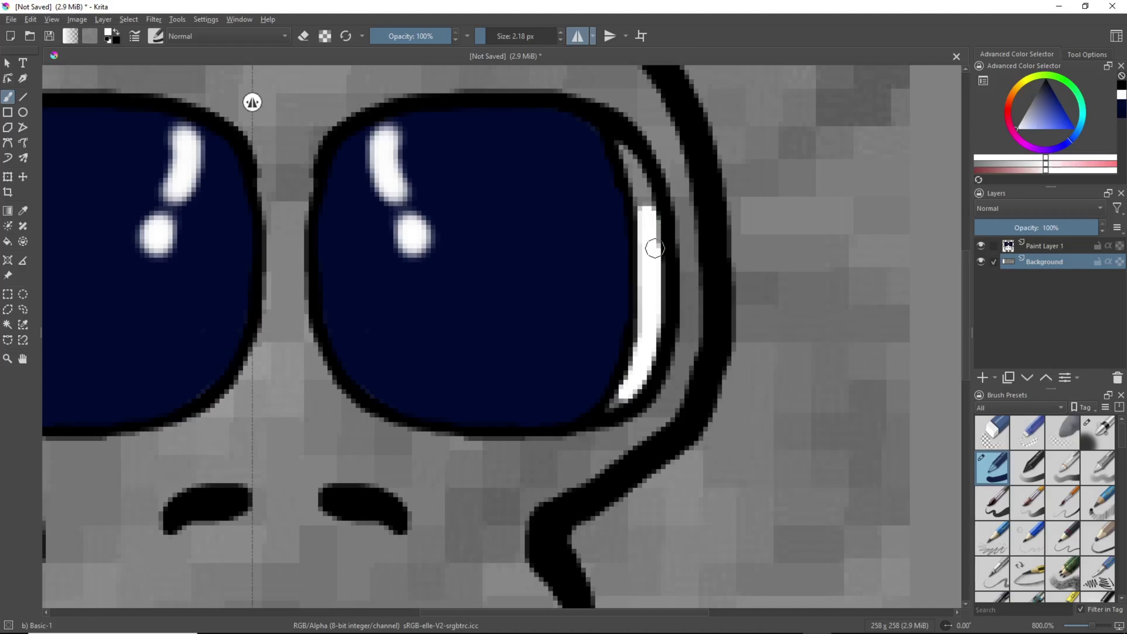
left_click_drag(657, 236, 654, 326)
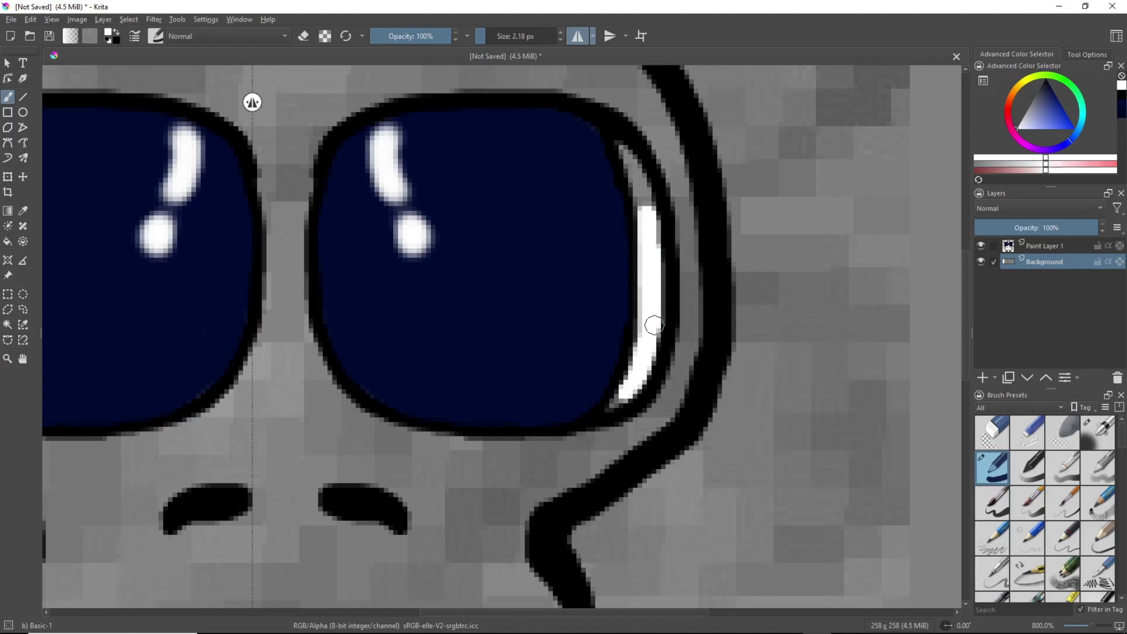
left_click_drag(648, 277, 640, 187)
mouse_move(636, 178)
left_mouse_down()
mouse_move(632, 169)
mouse_move(660, 237)
left_mouse_up()
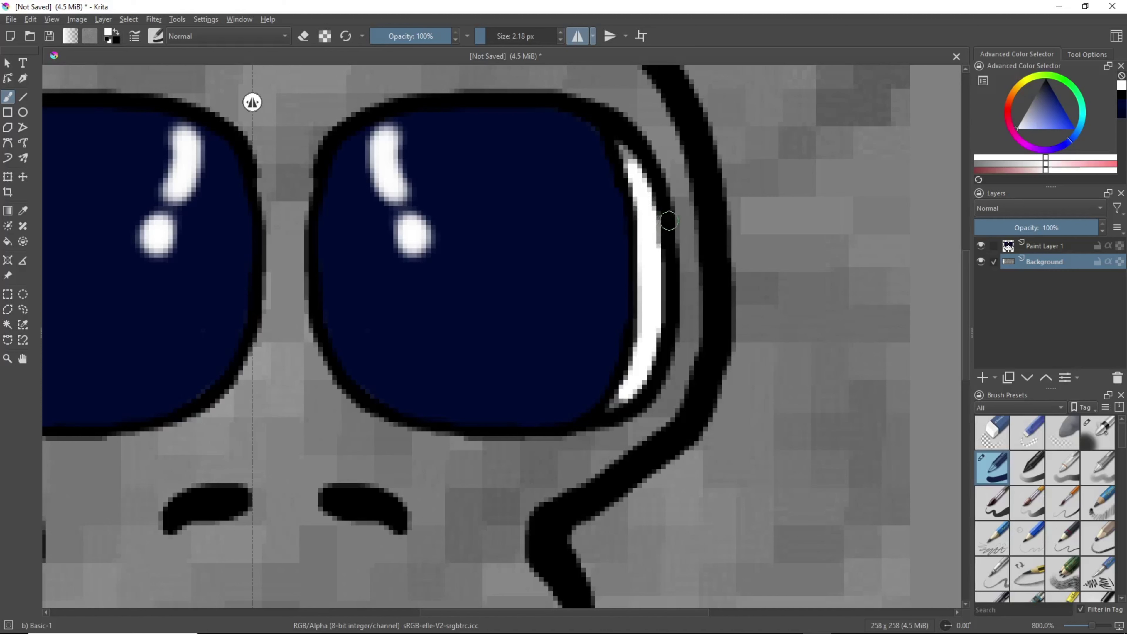
left_click(682, 222)
key("ctrl+z")
- Dab white on the outer edge and upper tip of the right eye's sliver on Paint Layer 1
left_click(1032, 244)
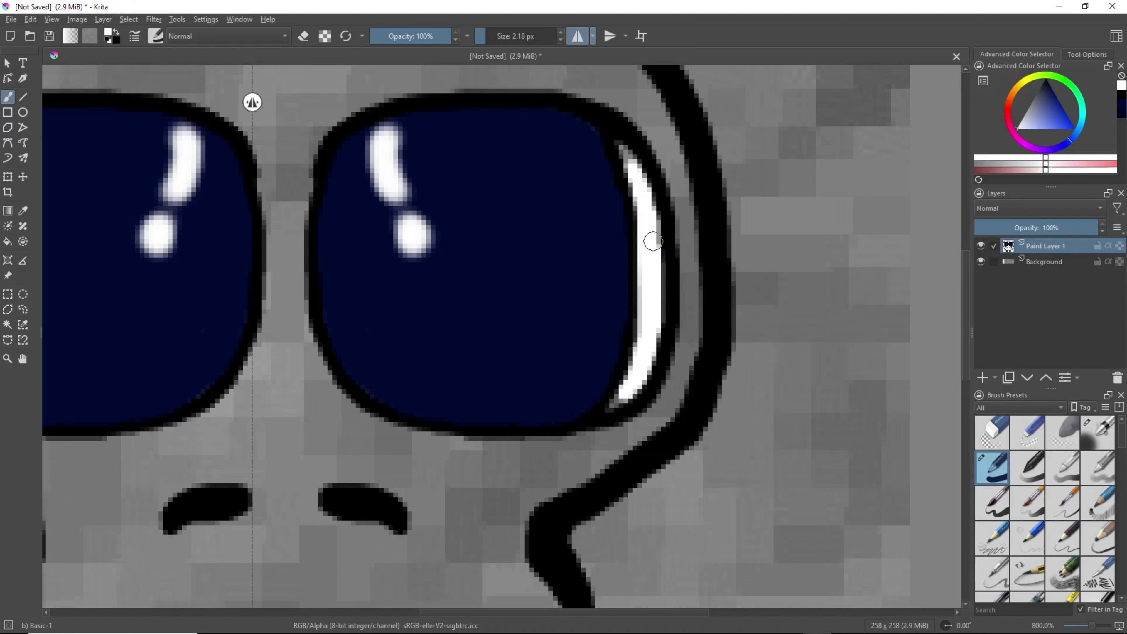
mouse_move(656, 235)
left_mouse_down()
mouse_move(654, 222)
mouse_move(655, 236)
left_mouse_up()
left_click(630, 162)
- Fill the remaining grey pixels of the right eye's sliver on the Background layer with a 0.20 px brush, and reselect Paint Layer 1
left_click(1036, 263)
scroll(628, 77, "up", 4)
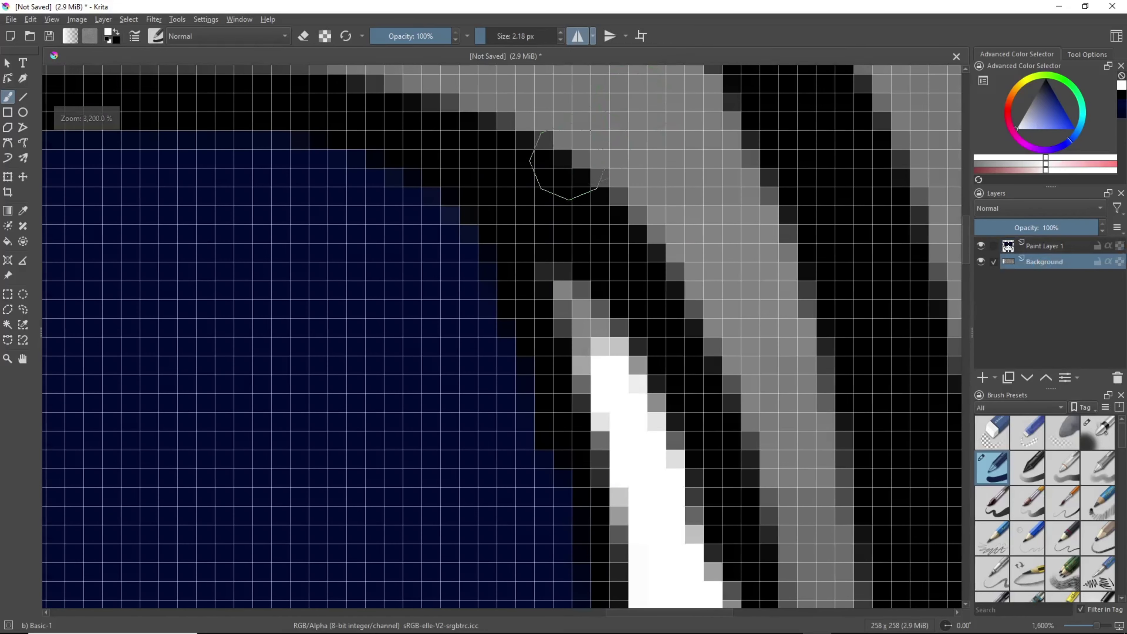
left_click_drag(493, 36, 479, 50)
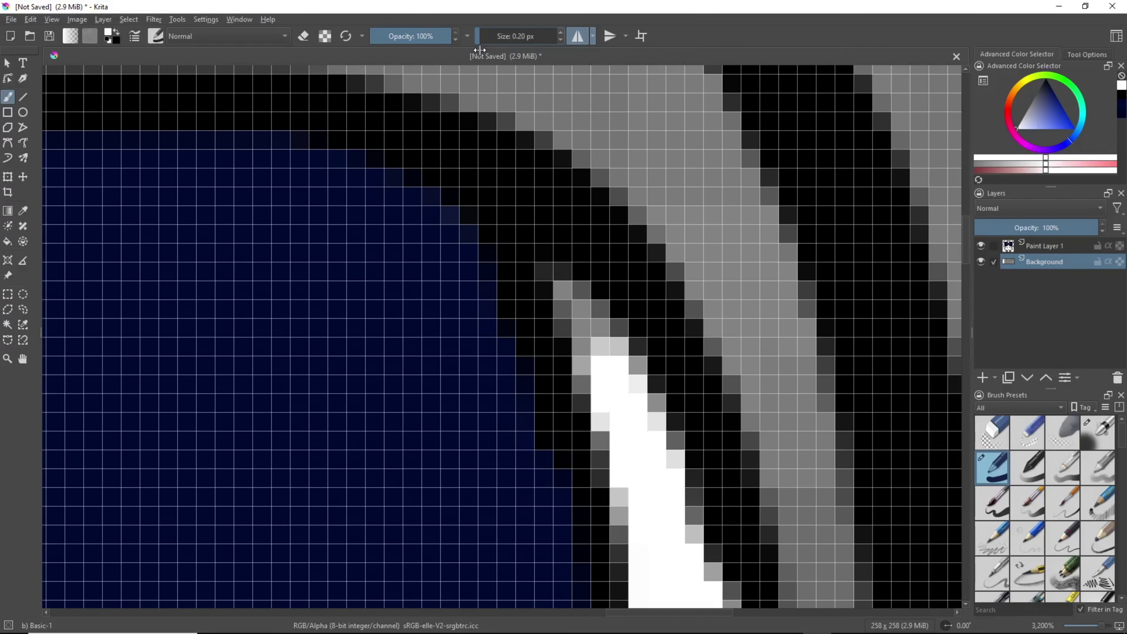
mouse_move(590, 340)
left_mouse_down()
mouse_move(604, 390)
mouse_move(556, 282)
mouse_move(612, 355)
mouse_move(548, 280)
mouse_move(594, 349)
mouse_move(589, 393)
left_mouse_up()
scroll(604, 386, "down", 6)
scroll(427, 100, "up", 4)
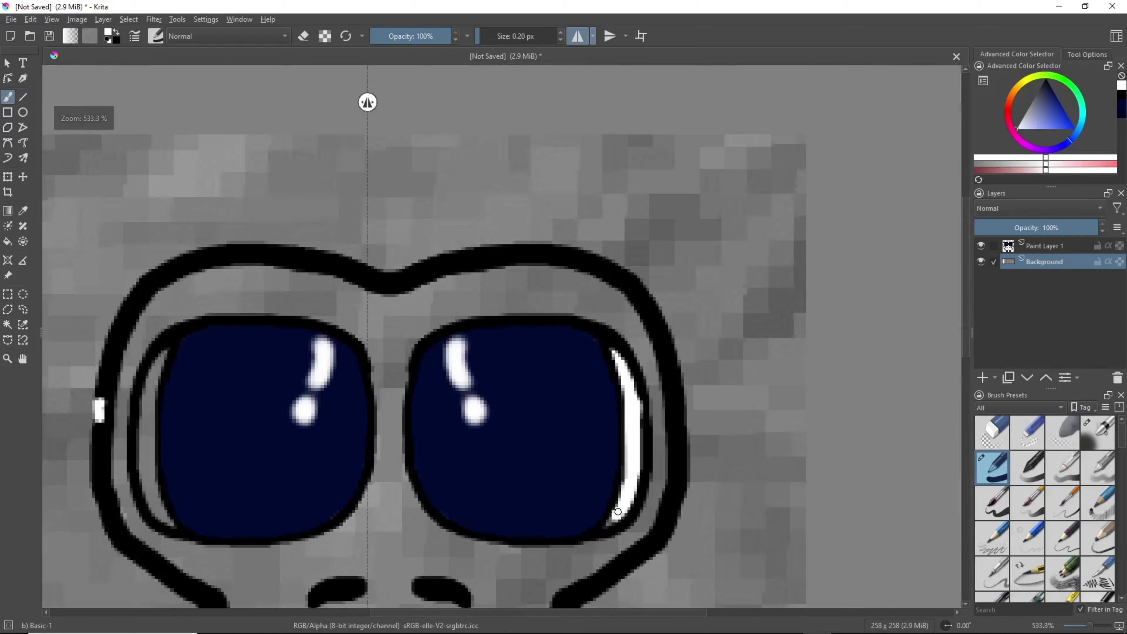
scroll(687, 231, "down", 3)
scroll(641, 164, "up", 4)
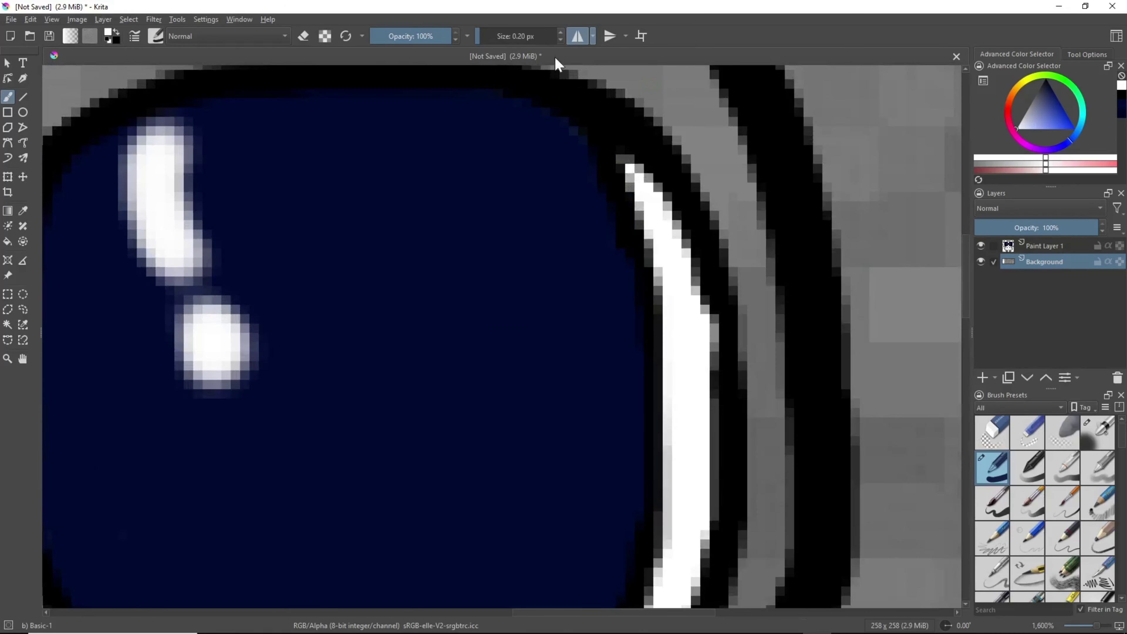
left_click(1050, 246)
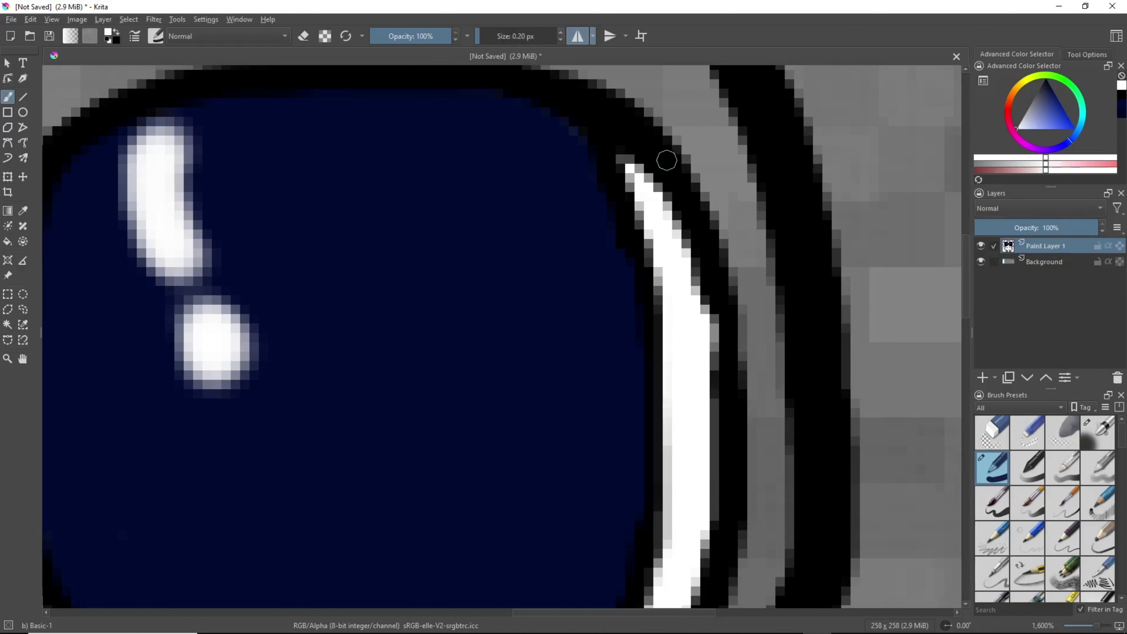
- Paint white over the remaining grey pixels at the tips and inner edge of the right eye's sliver on Paint Layer 1
left_click_drag(638, 174, 624, 163)
scroll(623, 163, "down", 4)
scroll(580, 561, "up", 6)
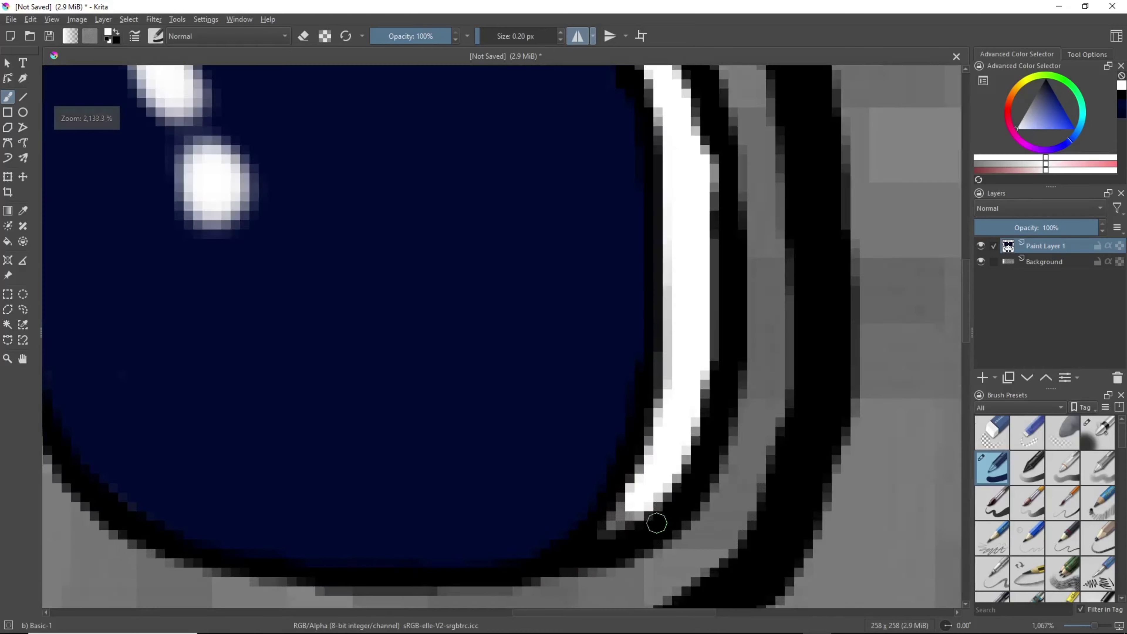
mouse_move(661, 456)
left_mouse_down()
mouse_move(636, 496)
mouse_move(591, 521)
mouse_move(633, 480)
mouse_move(617, 496)
mouse_move(636, 506)
mouse_move(652, 441)
mouse_move(691, 370)
mouse_move(720, 261)
mouse_move(714, 151)
left_mouse_up()
scroll(714, 151, "up", 2)
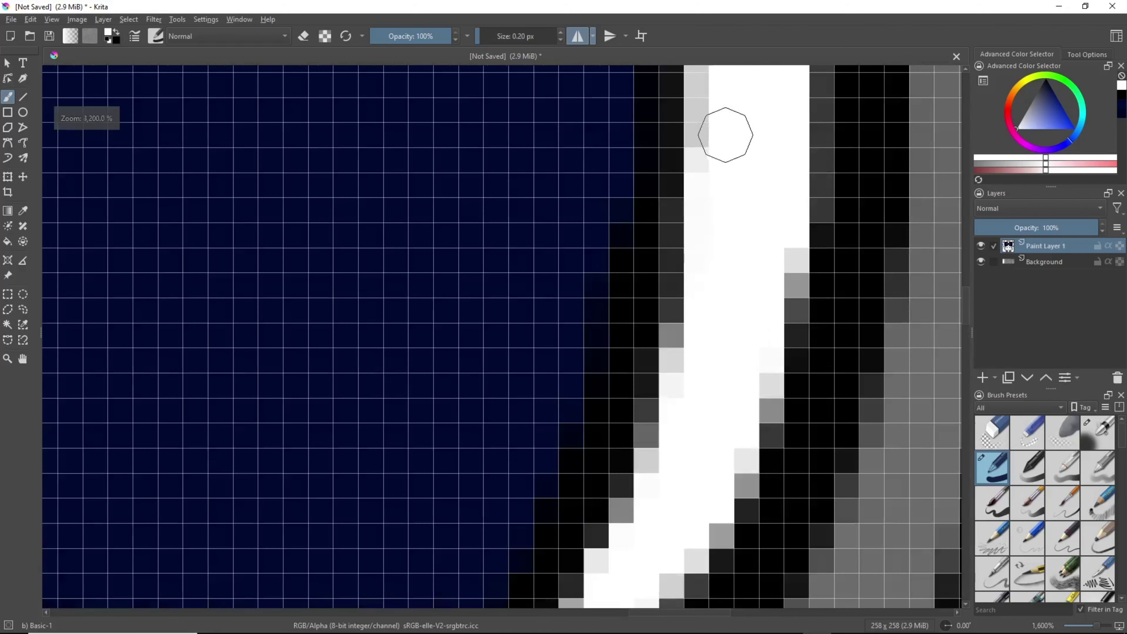
scroll(736, 257, "down", 5)
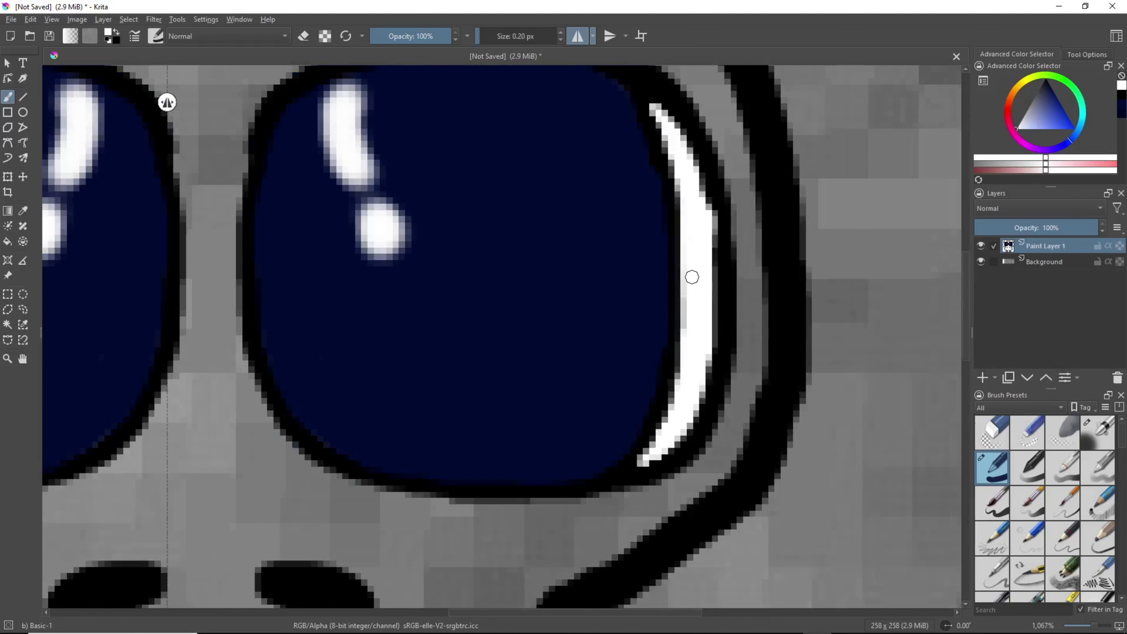
mouse_move(686, 264)
left_mouse_down()
mouse_move(688, 335)
mouse_move(685, 301)
left_mouse_up()
scroll(556, 112, "down", 5)
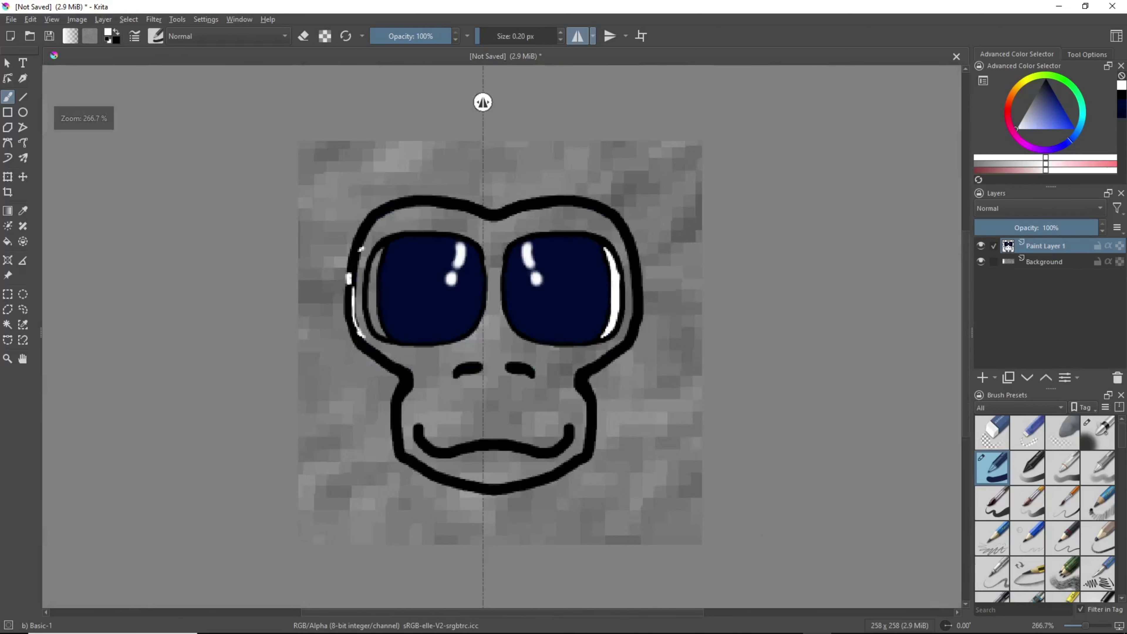
scroll(324, 296, "up", 2)
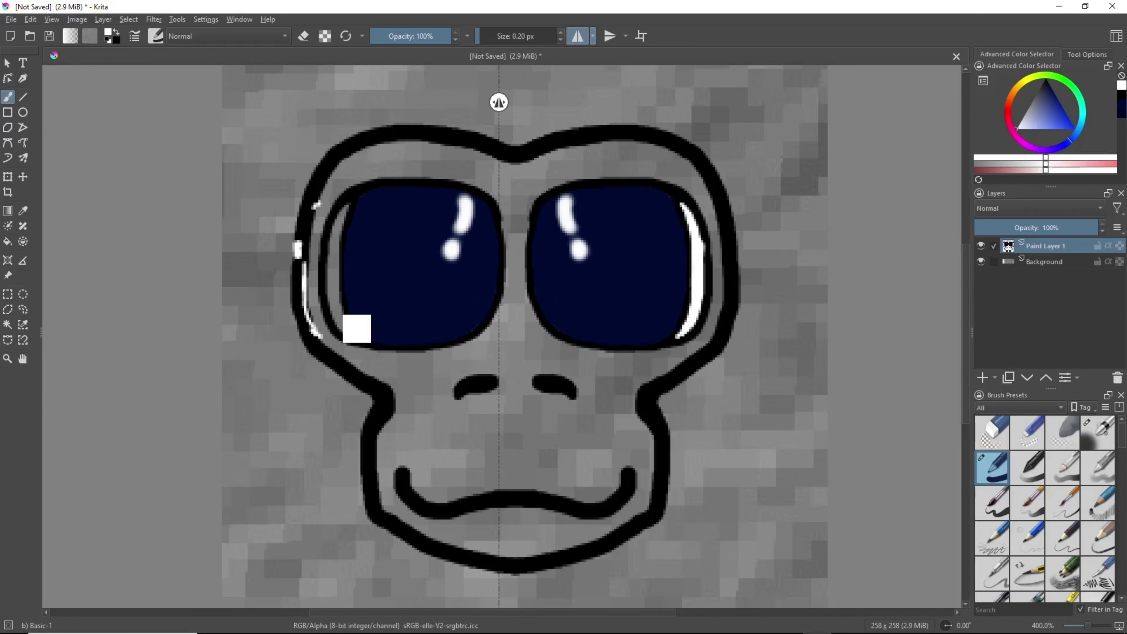
- Undo the white eye-edge strokes and move the vertical mirror axis onto the centre of the gorilla's face
key("ctrl+z")
key("ctrl+z")
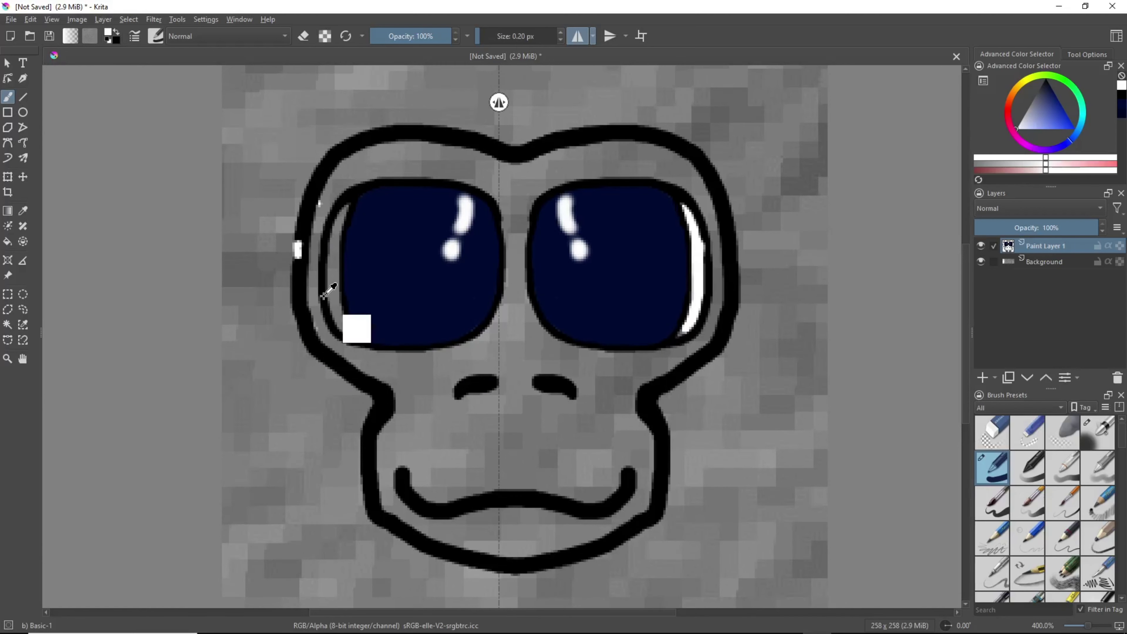
key("ctrl+z")
key("ctrl+z")
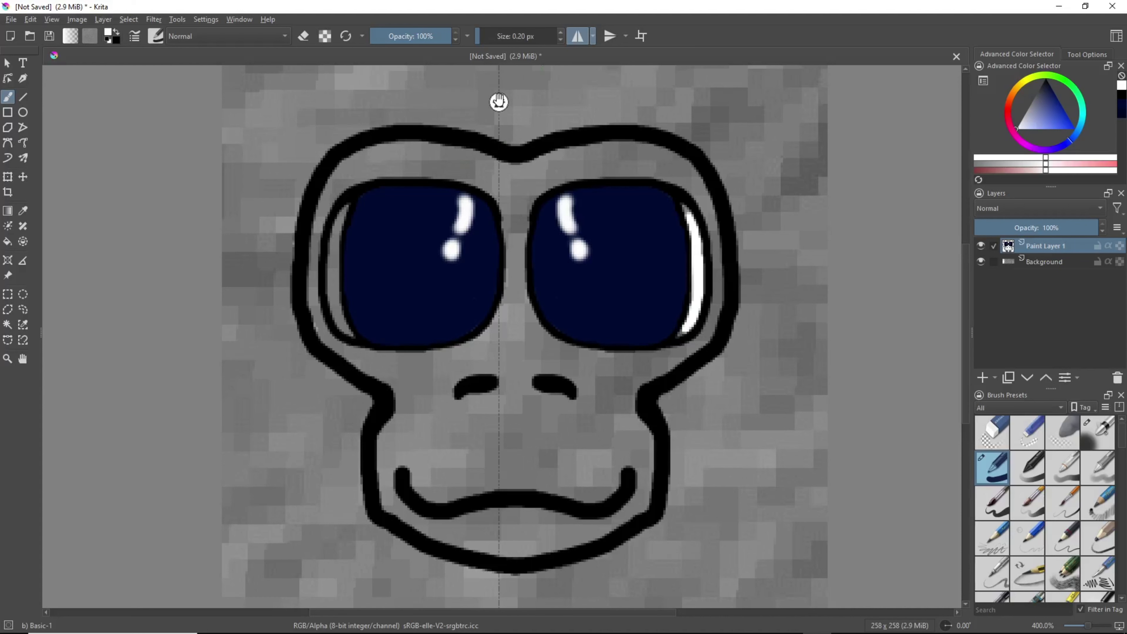
left_click_drag(499, 102, 512, 111)
key("ctrl+z")
key("ctrl+z")
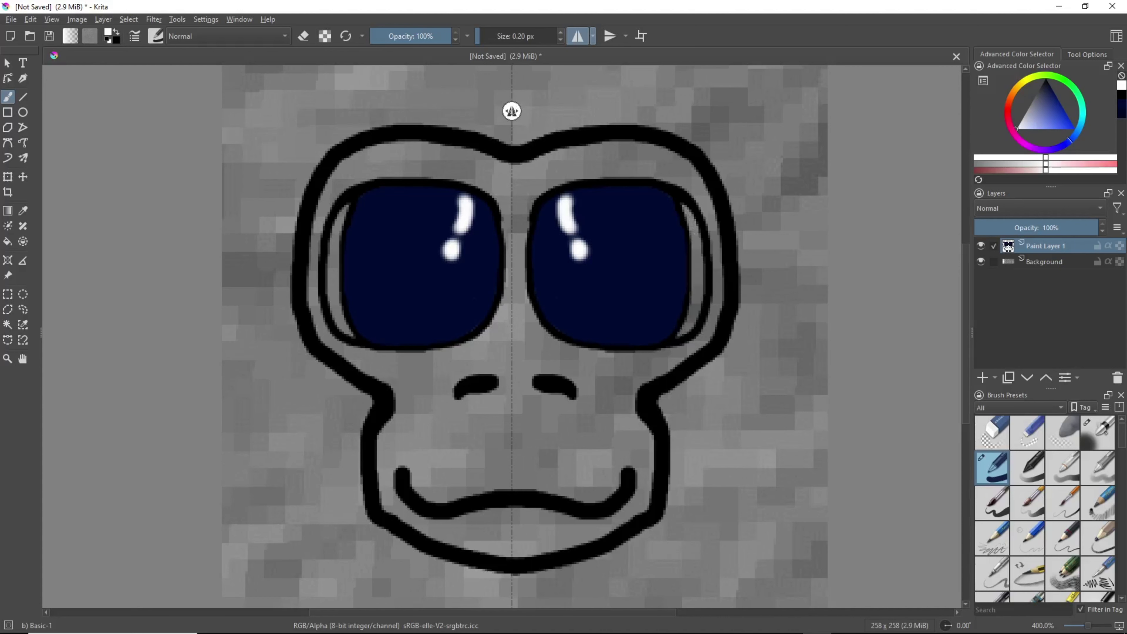
left_click_drag(511, 111, 516, 119)
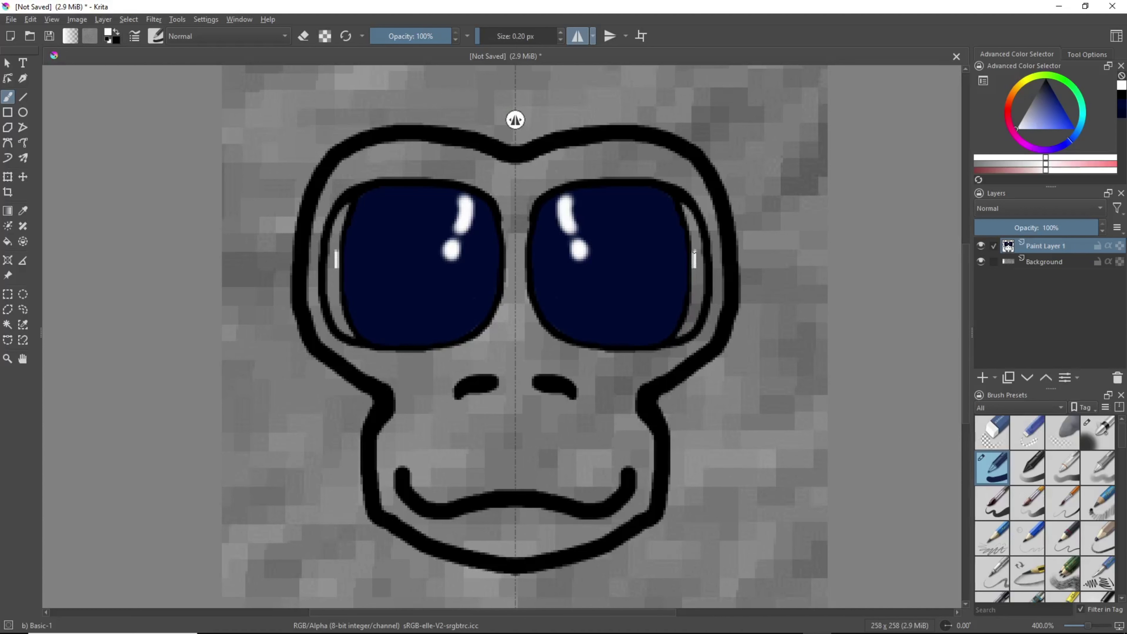
- Try to fill the outer slivers of both eyes with mirrored white strokes using the 0.20 px brush, and undo them
left_click_drag(690, 224, 686, 214)
mouse_move(693, 217)
left_mouse_down()
mouse_move(702, 306)
mouse_move(684, 334)
left_mouse_up()
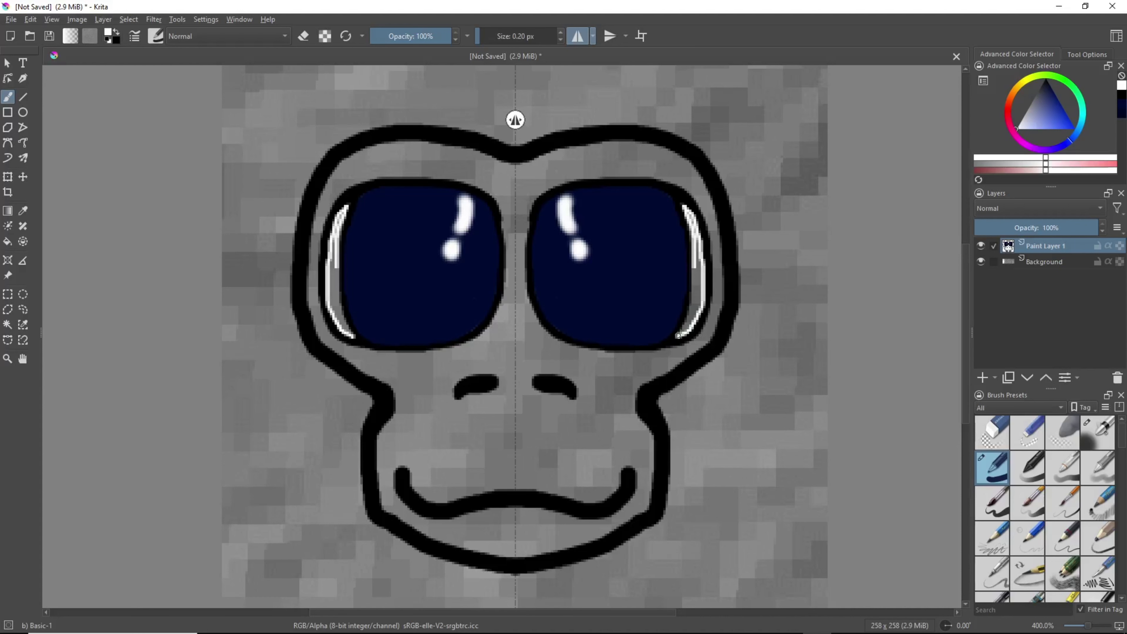
left_click_drag(687, 316, 693, 267)
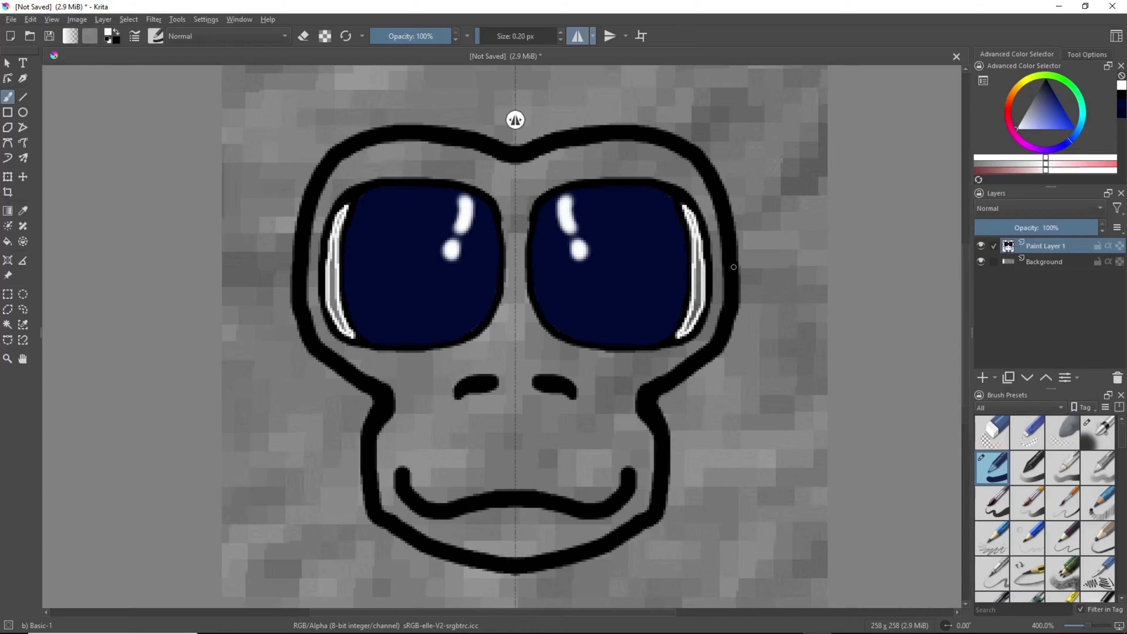
scroll(733, 266, "up", 4)
scroll(714, 241, "down", 2)
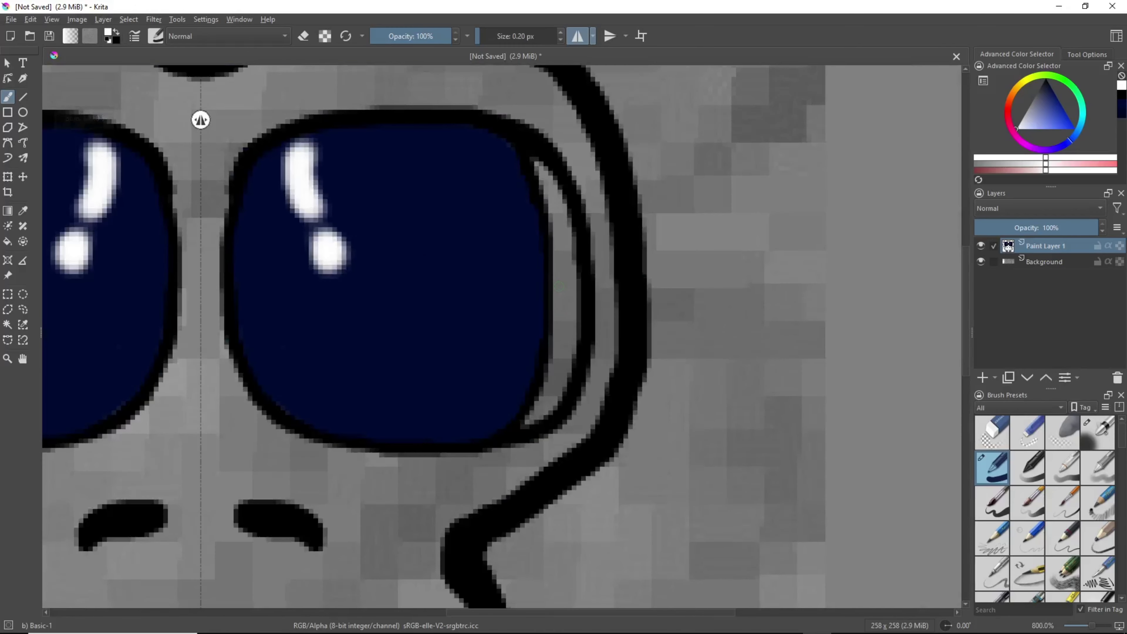
mouse_move(554, 287)
left_mouse_down()
mouse_move(578, 287)
mouse_move(553, 291)
left_mouse_up()
key("ctrl+z")
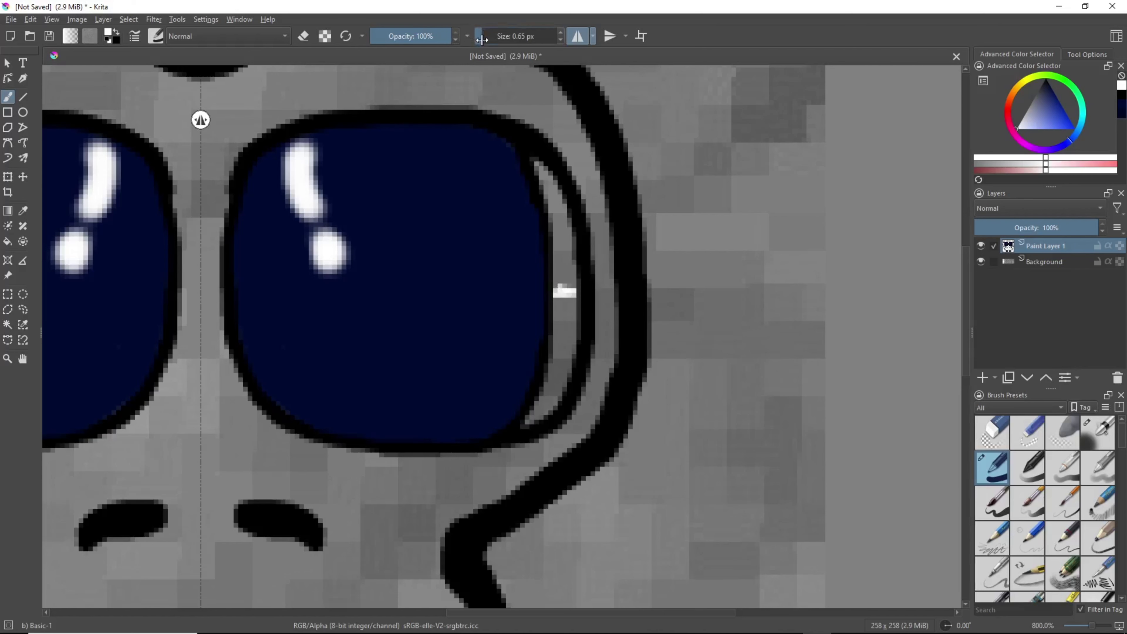
- Paint the outer slivers of both eyes white up to their tips on Paint Layer 1 with a mirrored 1.54 px brush
scroll(563, 292, "up", 2)
mouse_move(577, 294)
left_mouse_down()
mouse_move(582, 266)
mouse_move(578, 300)
mouse_move(569, 156)
mouse_move(545, 75)
mouse_move(577, 139)
mouse_move(589, 212)
mouse_move(586, 373)
mouse_move(596, 341)
mouse_move(585, 310)
mouse_move(592, 410)
mouse_move(557, 511)
mouse_move(531, 534)
mouse_move(567, 437)
mouse_move(576, 264)
left_mouse_up()
mouse_move(576, 264)
left_mouse_down()
mouse_move(579, 332)
mouse_move(620, 443)
mouse_move(602, 334)
mouse_move(635, 466)
left_mouse_up()
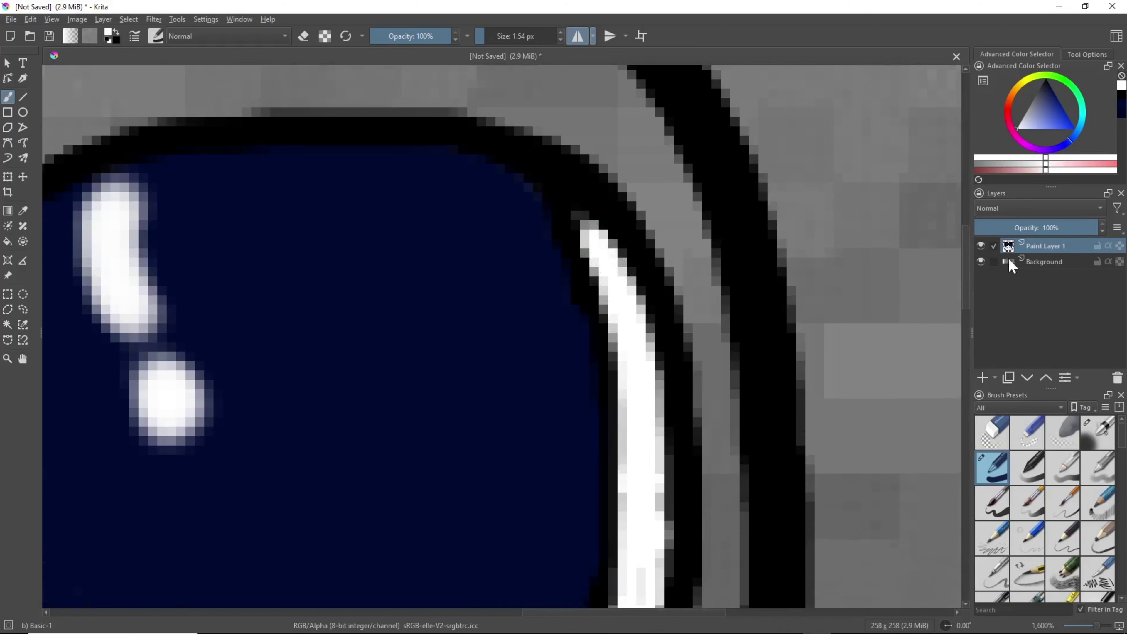
left_click_drag(611, 413, 571, 147)
mouse_move(573, 415)
left_mouse_down()
mouse_move(567, 442)
mouse_move(523, 470)
left_mouse_up()
left_click_drag(604, 345, 662, 590)
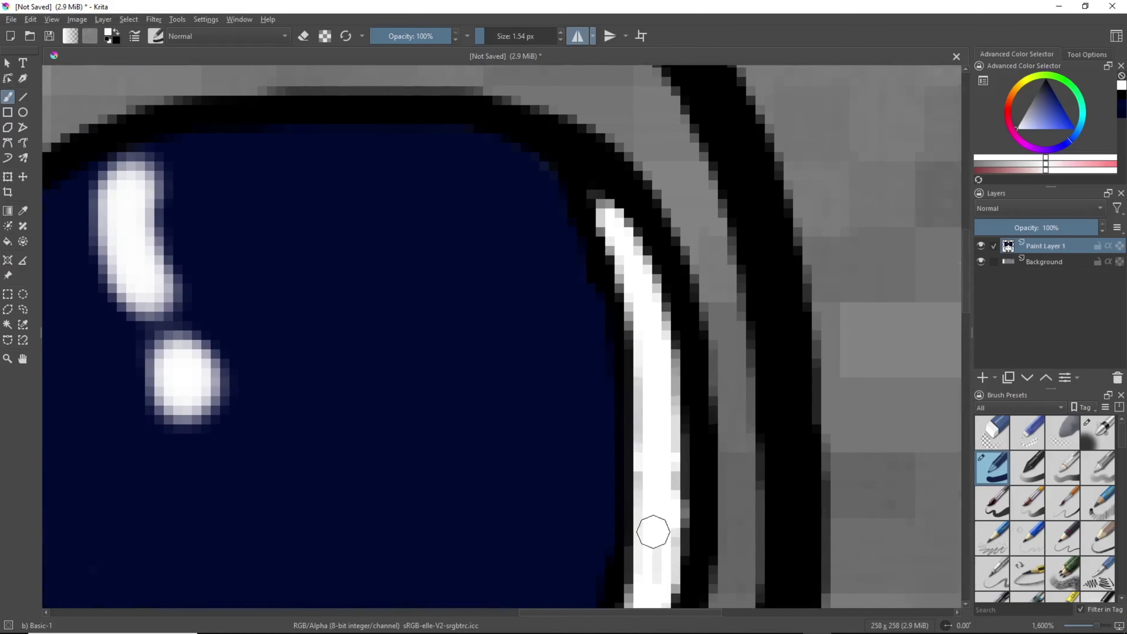
left_click_drag(616, 268, 604, 209)
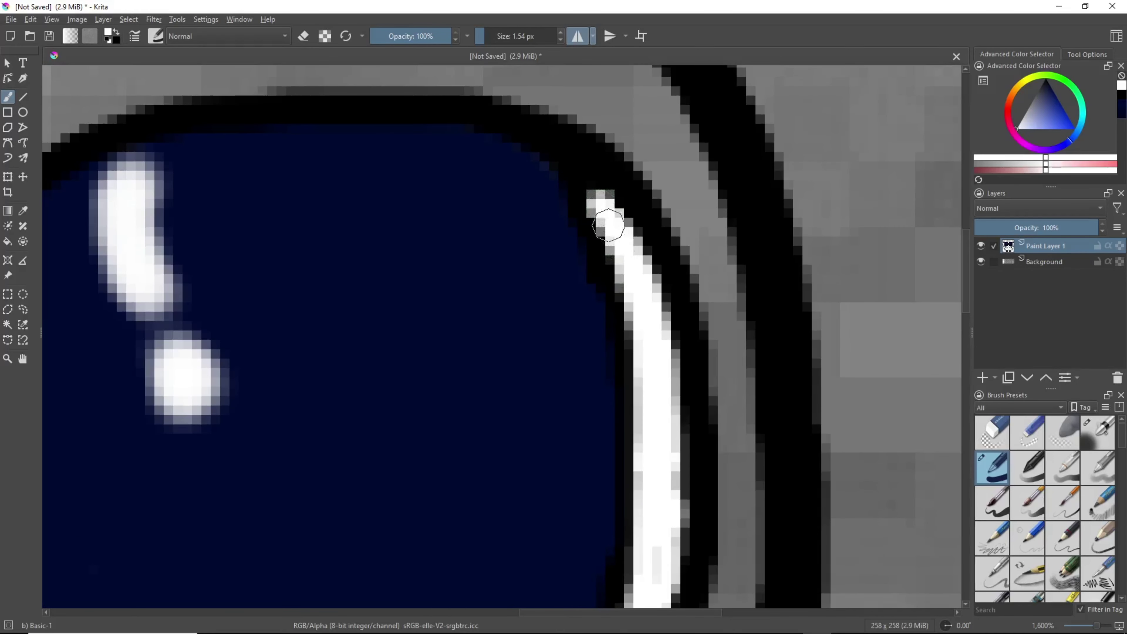
- Examine the whole gorilla face, comparing the white edges of both eyes for symmetry and coverage
scroll(595, 373, "down", 2)
left_click_drag(498, 427, 593, 248)
scroll(593, 248, "down", 5)
scroll(555, 257, "up", 4)
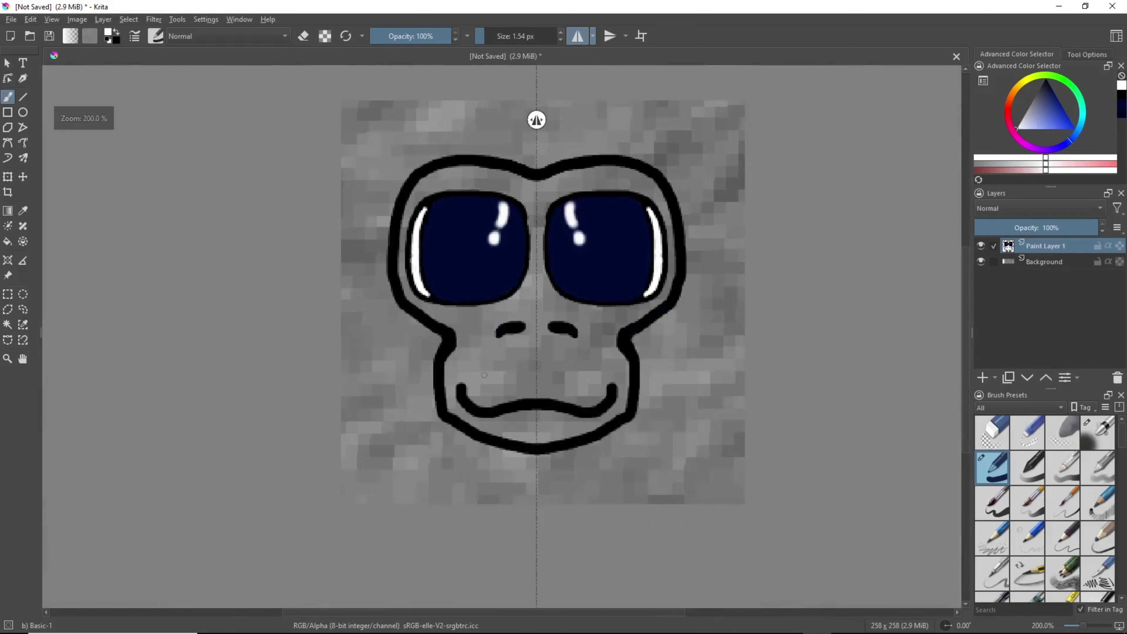
scroll(512, 271, "down", 3)
left_click_drag(513, 271, 490, 345)
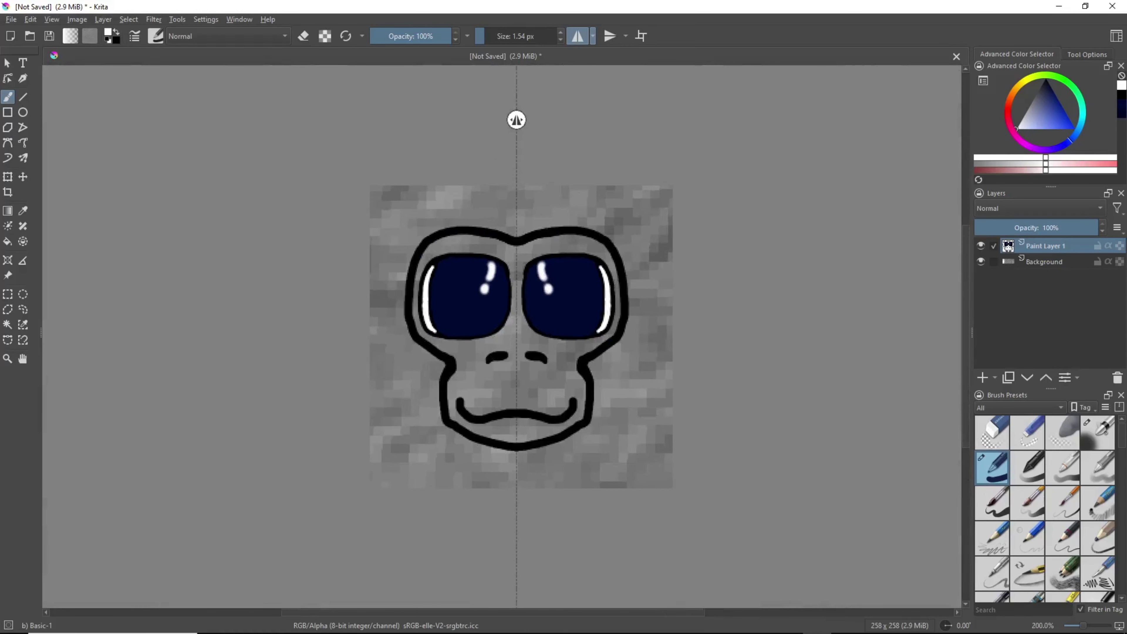
scroll(594, 309, "up", 2)
scroll(614, 283, "down", 2)
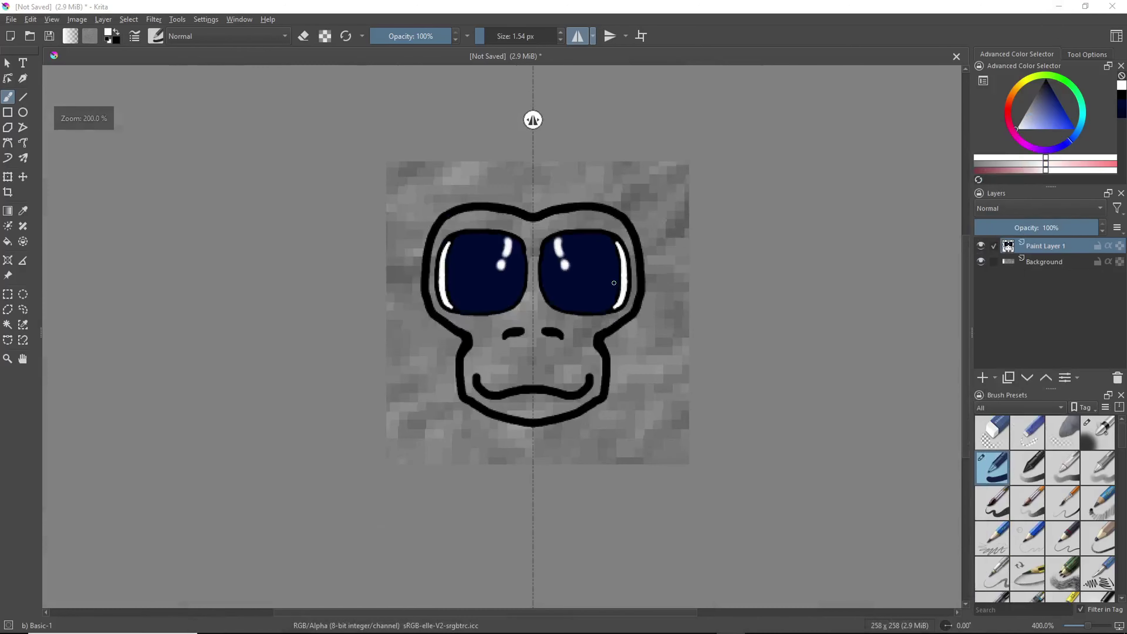